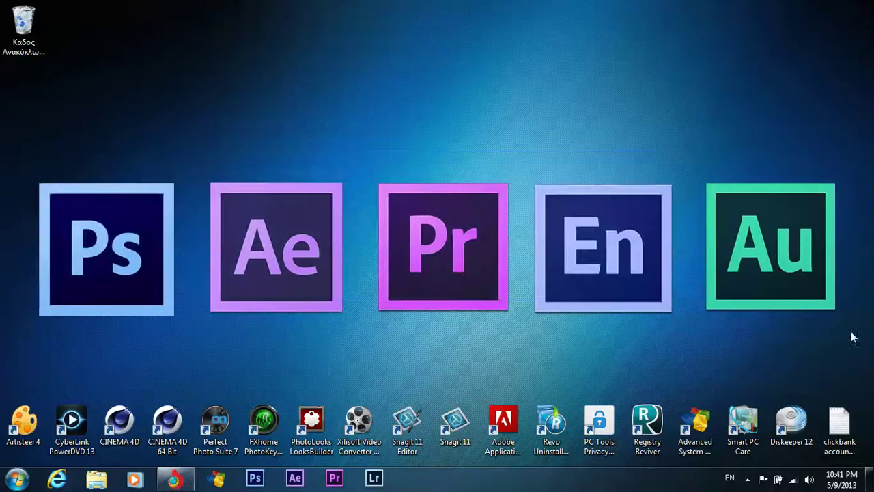
Launch Artisteer 4 from its desktop shortcut to reach the New Project dialog.
{"action": "double_click", "coordinate": [25, 420]}
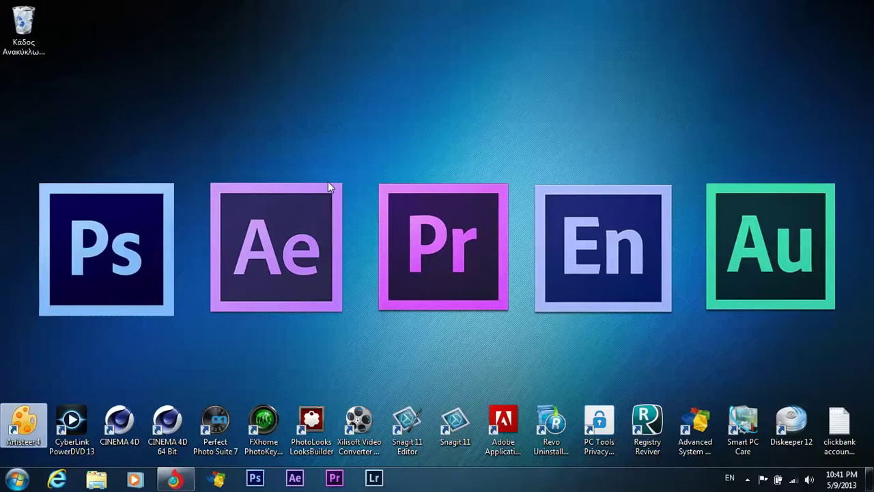
{"action": "left_click_drag", "start_coordinate": [11, 158], "coordinate": [850, 335]}
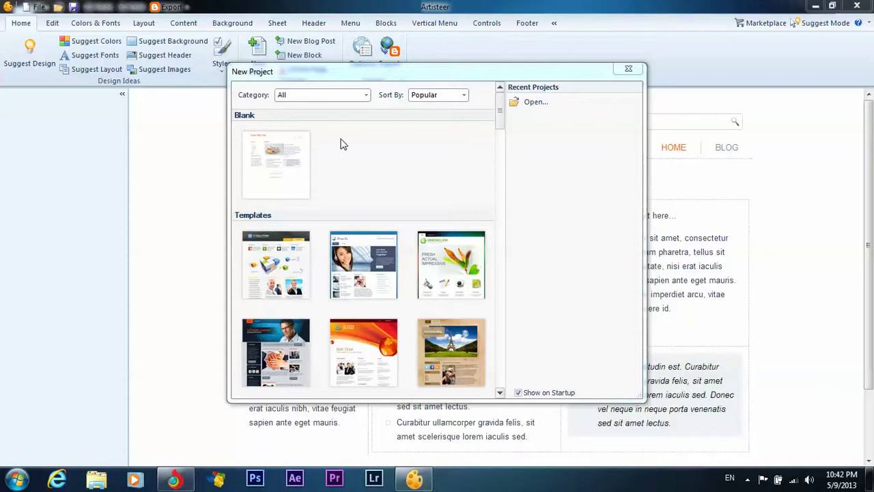
Browse and load more templates, then start a project from Broadcasting Service.
{"action": "left_click_drag", "start_coordinate": [502, 109], "coordinate": [489, 385]}
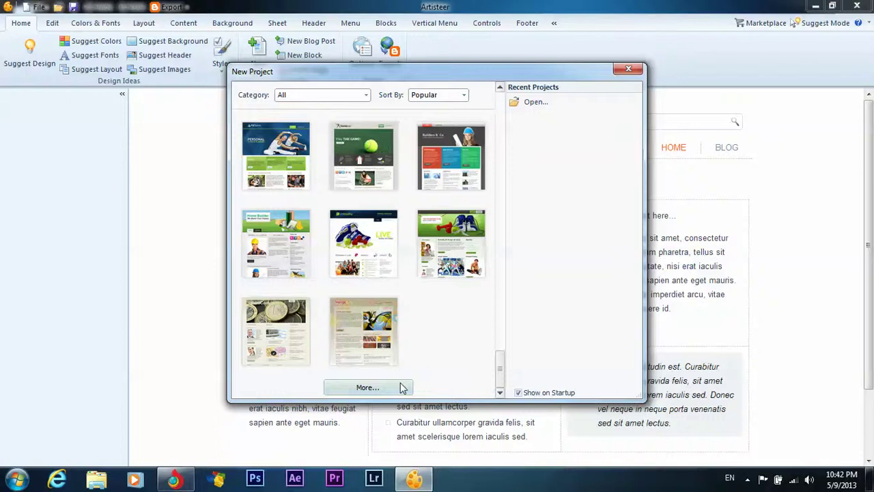
{"action": "mouse_move", "coordinate": [478, 266]}
{"action": "left_click_drag", "start_coordinate": [500, 365], "coordinate": [506, 311]}
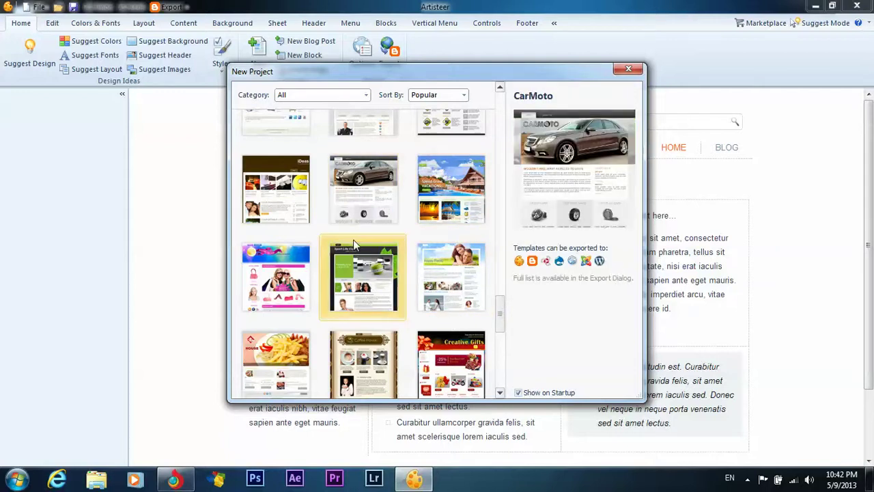
{"action": "mouse_move", "coordinate": [456, 282]}
{"action": "left_click_drag", "start_coordinate": [500, 300], "coordinate": [494, 373]}
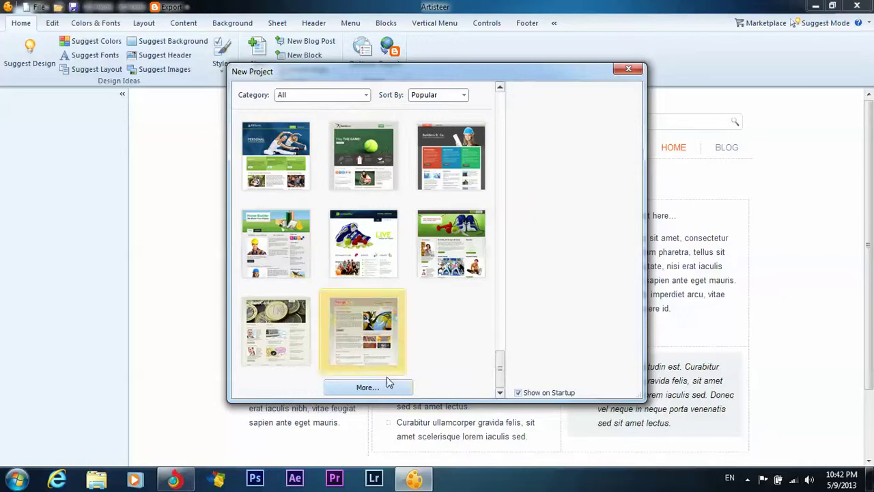
{"action": "left_click", "coordinate": [374, 387]}
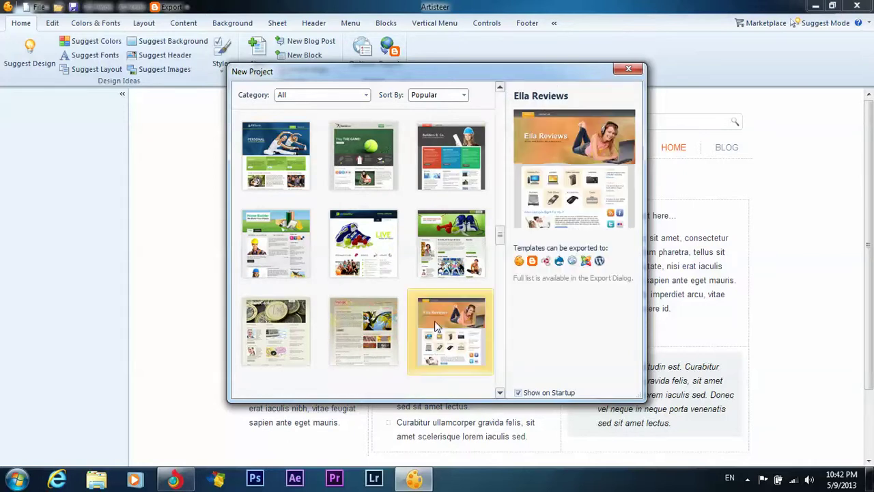
{"action": "left_click_drag", "start_coordinate": [498, 239], "coordinate": [497, 251]}
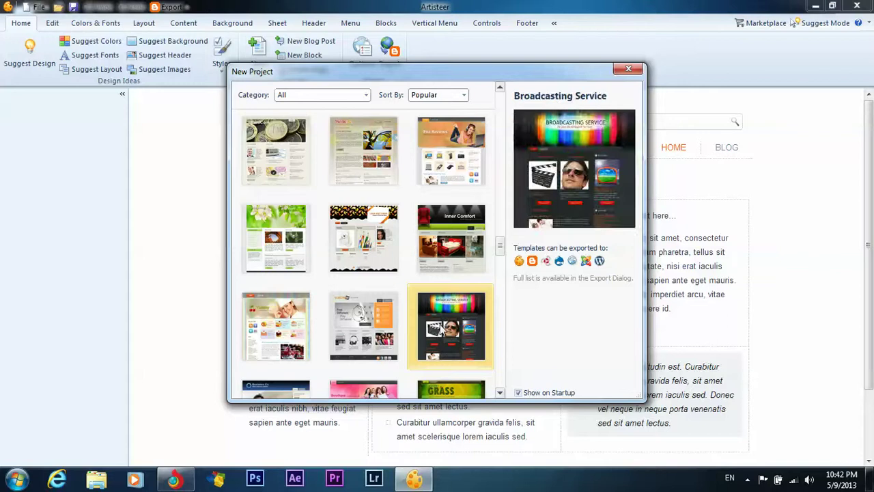
{"action": "double_click", "coordinate": [443, 331]}
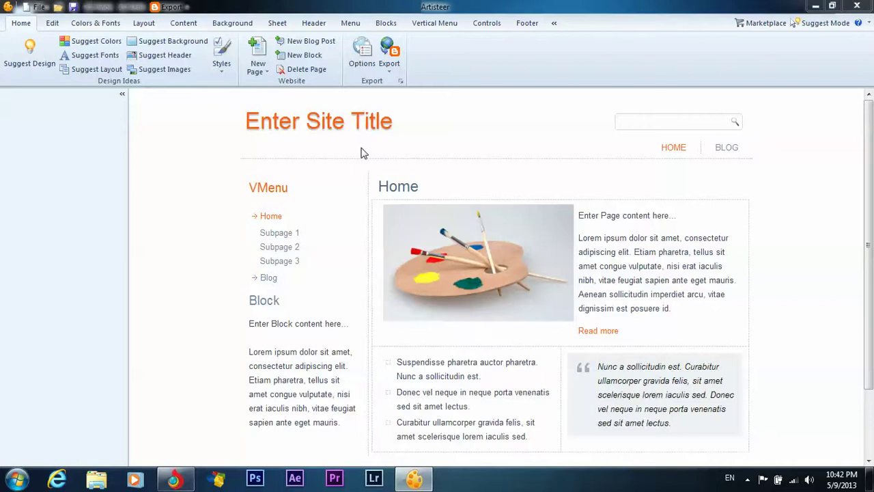
Reopen the New Project template list with Ctrl+N.
{"action": "key", "text": "ctrl+n"}
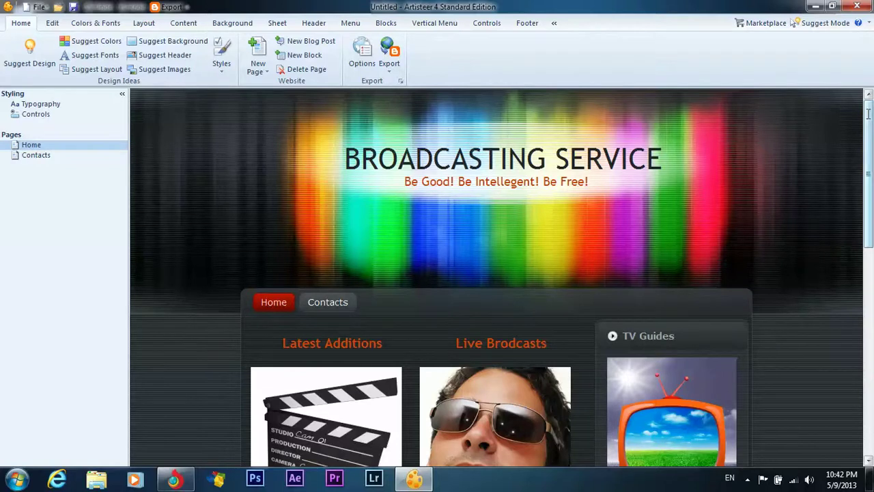
{"action": "left_click_drag", "start_coordinate": [869, 122], "coordinate": [869, 279]}
{"action": "scroll", "coordinate": [867, 278], "scroll_direction": "up", "scroll_amount": 2}
{"action": "left_click", "coordinate": [505, 268]}
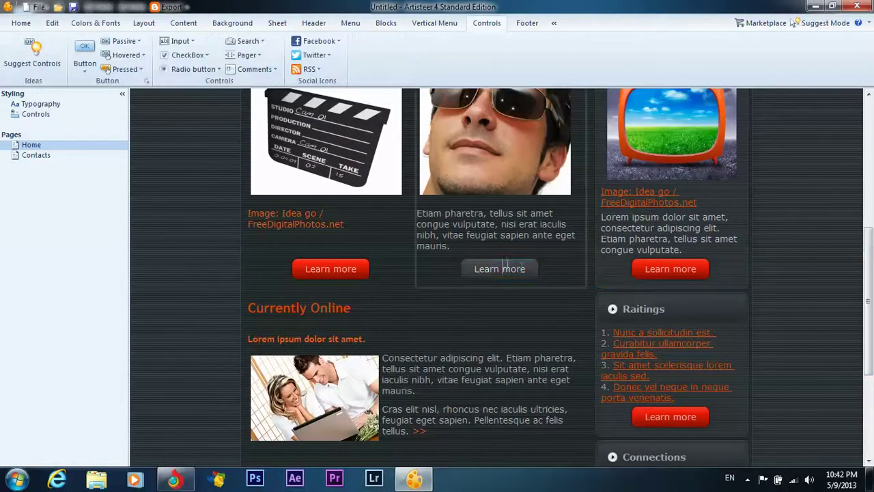
{"action": "left_click", "coordinate": [453, 289]}
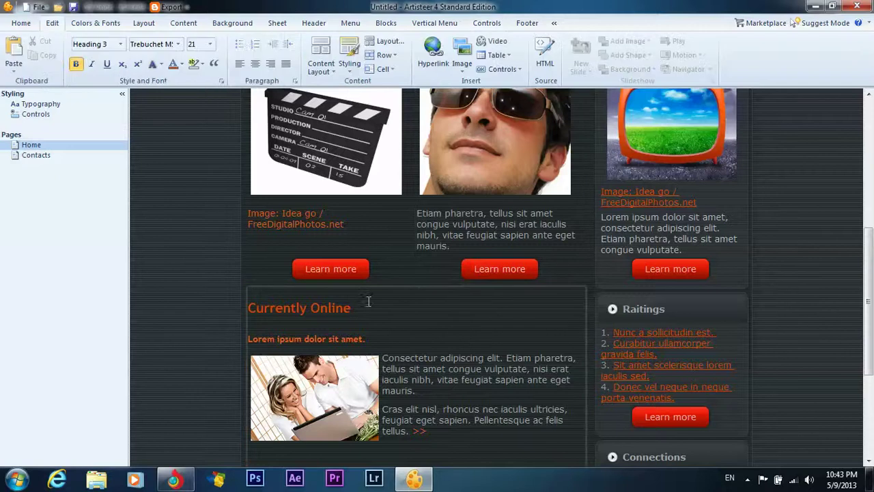
{"action": "left_click_drag", "start_coordinate": [388, 355], "coordinate": [439, 247]}
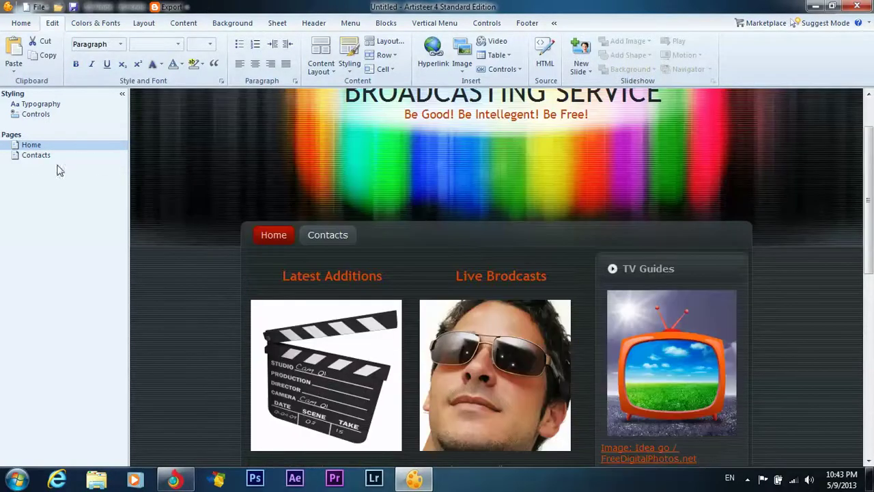
{"action": "left_click", "coordinate": [34, 157]}
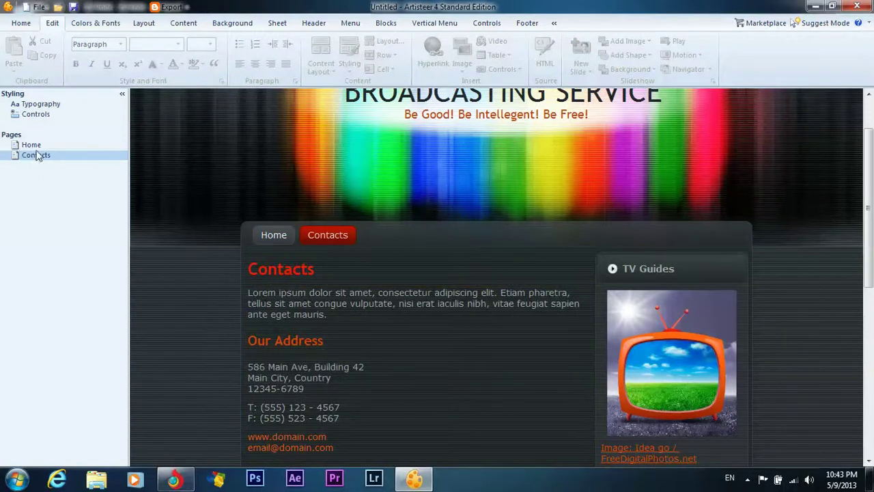
{"action": "left_click", "coordinate": [32, 146]}
{"action": "right_click", "coordinate": [27, 191]}
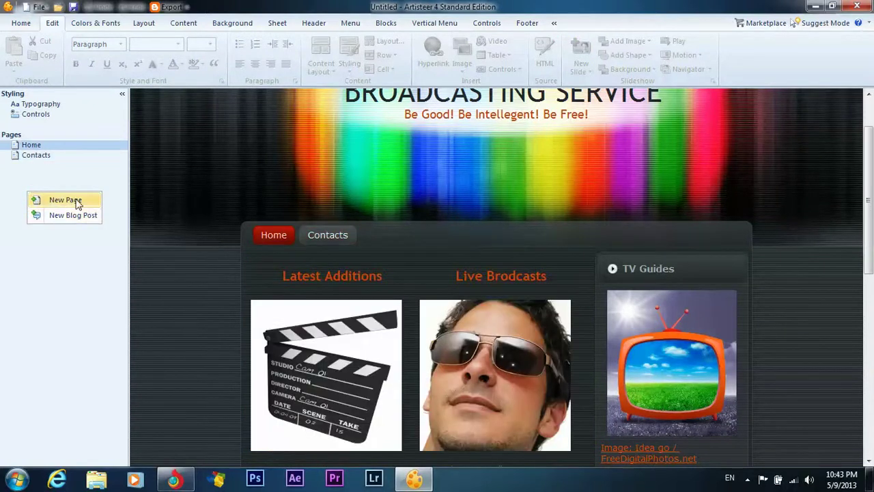
{"action": "left_click", "coordinate": [3, 183]}
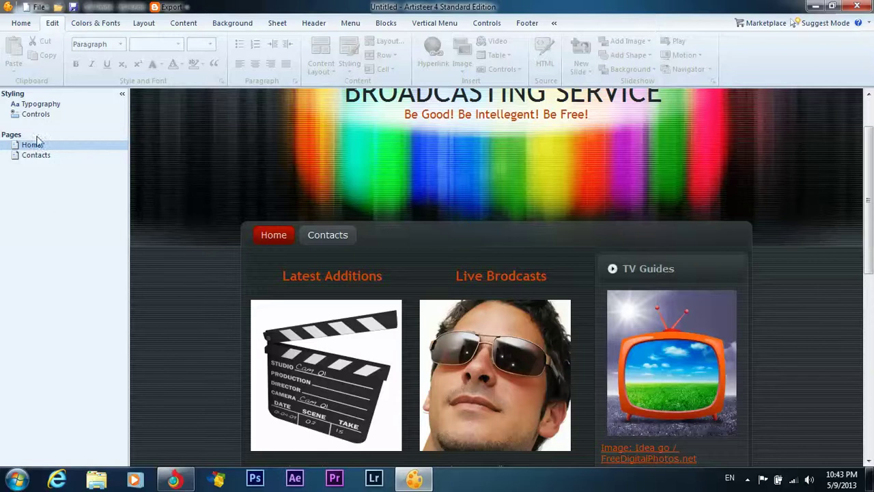
{"action": "scroll", "coordinate": [450, 160], "scroll_direction": "up", "scroll_amount": 2}
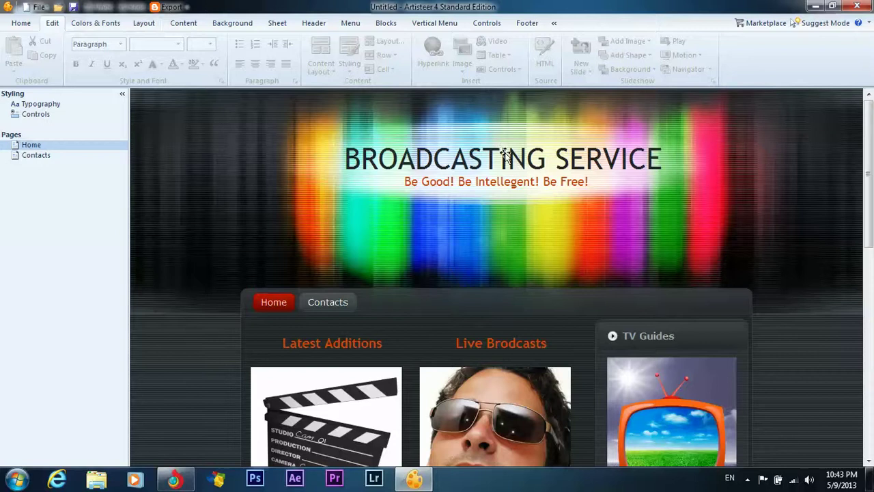
Replace the BROADCASTING SERVICE header title with 'ADOBE SOFTWARES'.
{"action": "left_click", "coordinate": [595, 160]}
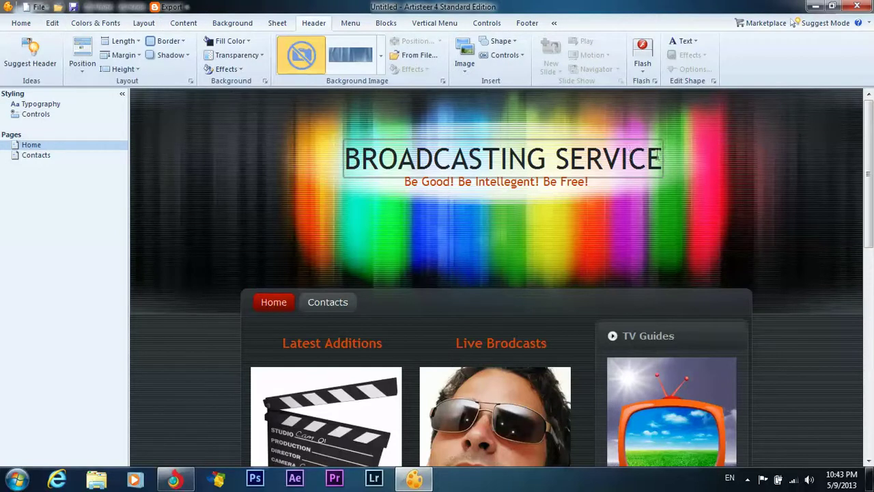
{"action": "left_click_drag", "start_coordinate": [657, 159], "coordinate": [268, 150]}
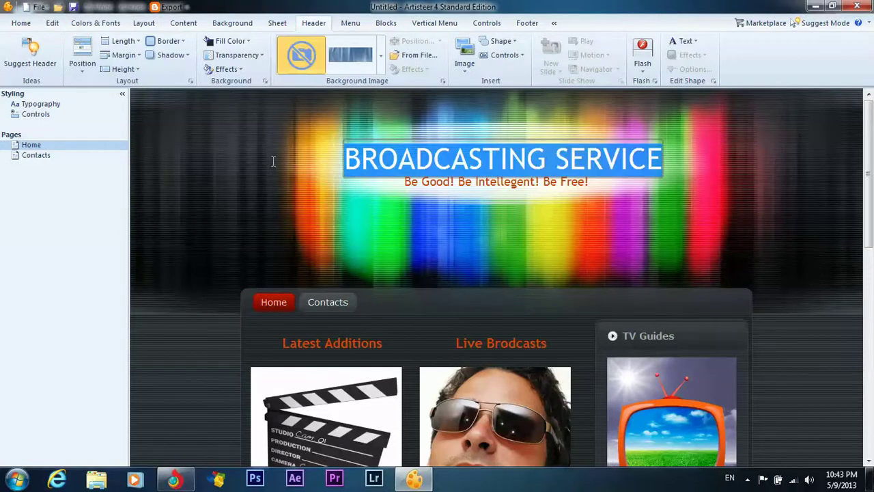
{"action": "type", "text": "ADOBE S"}
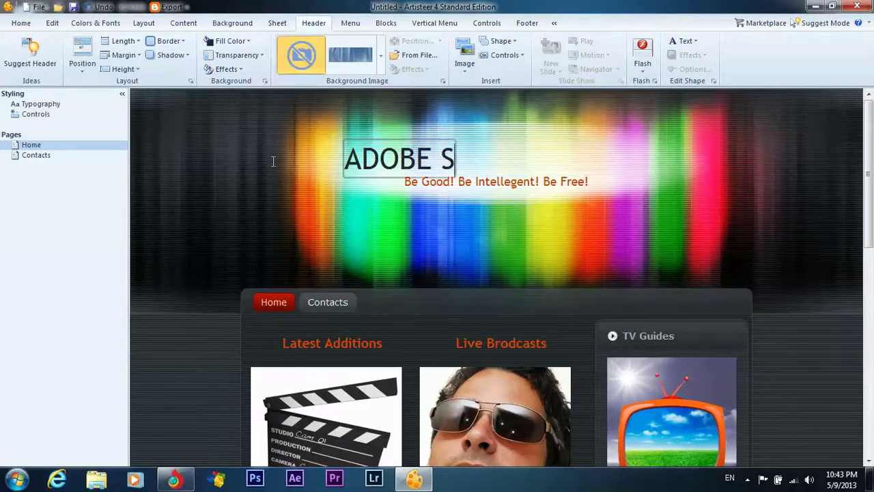
{"action": "type", "text": "OFTWARES"}
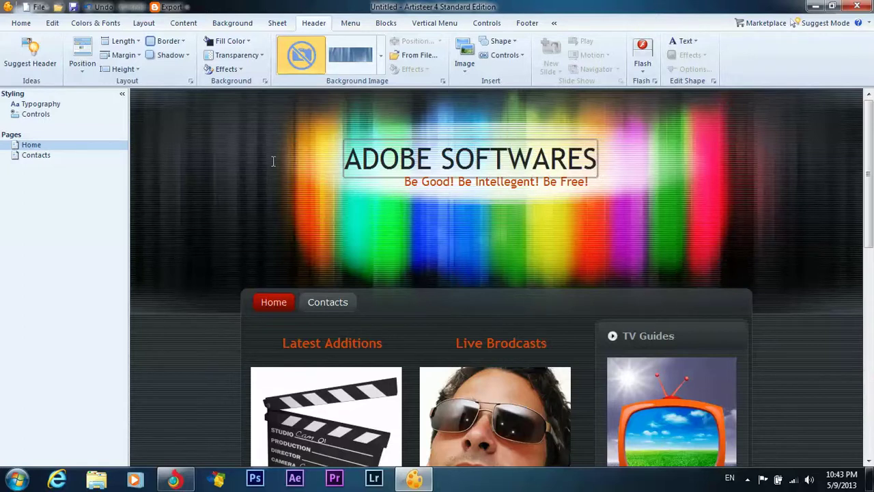
{"action": "left_click", "coordinate": [266, 171]}
Replace the subtitle with 'the word's number 1 softwares'.
{"action": "left_click", "coordinate": [434, 182]}
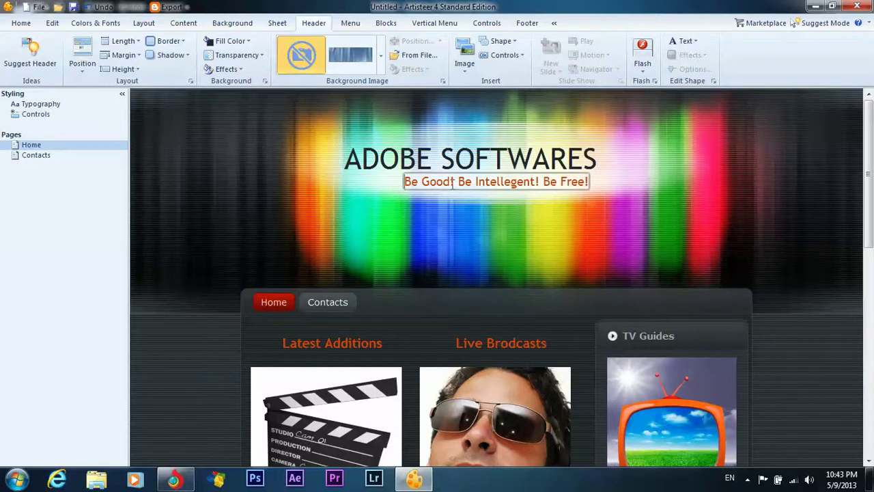
{"action": "left_click_drag", "start_coordinate": [405, 181], "coordinate": [329, 186]}
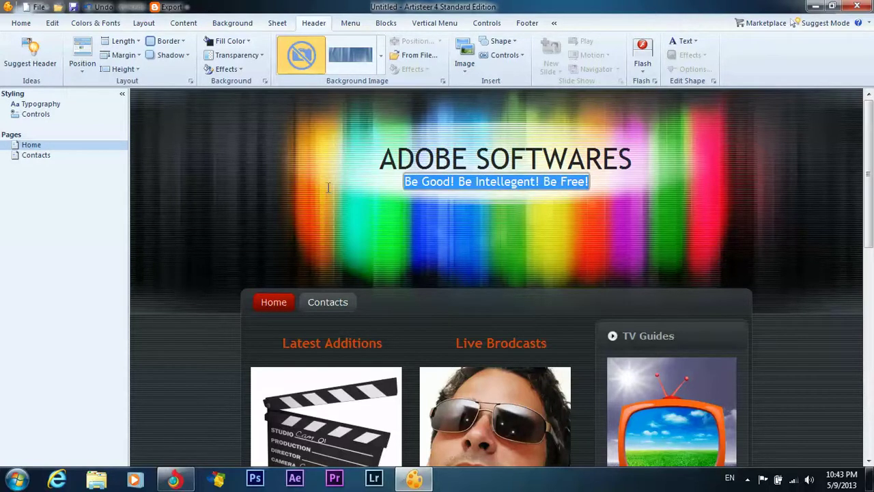
{"action": "type", "text": "the word's"}
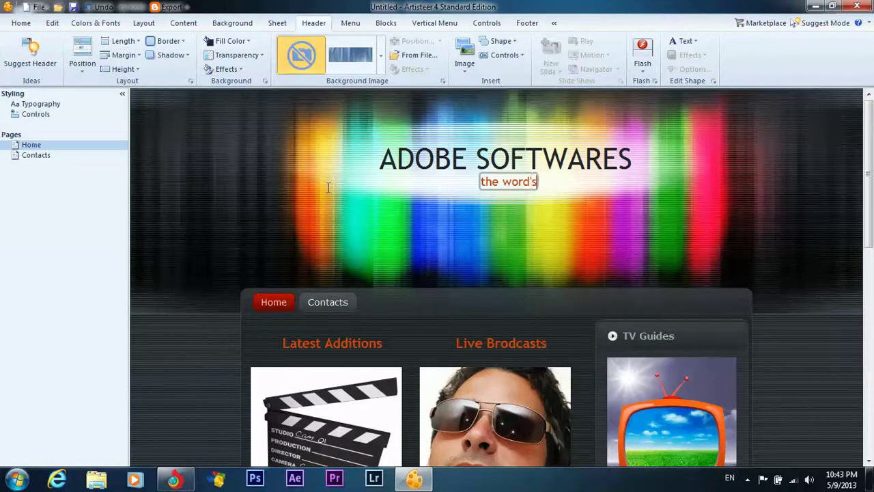
{"action": "type", "text": " number 1"}
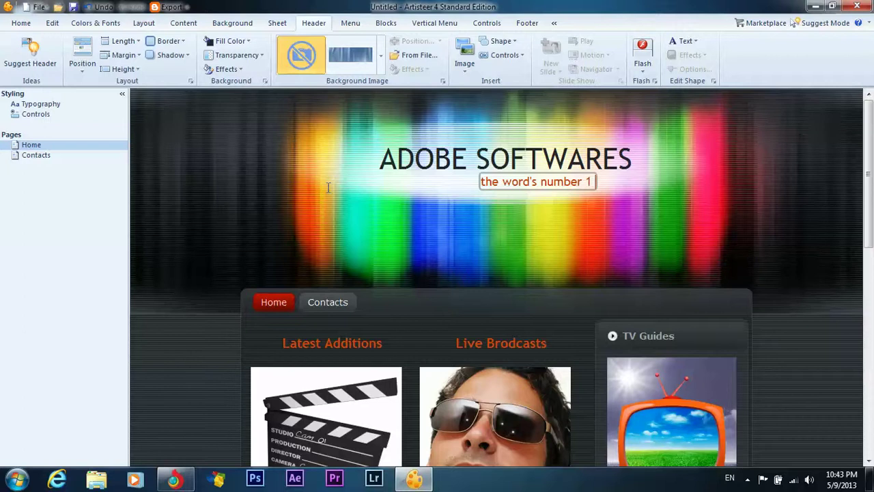
{"action": "type", "text": " softwares"}
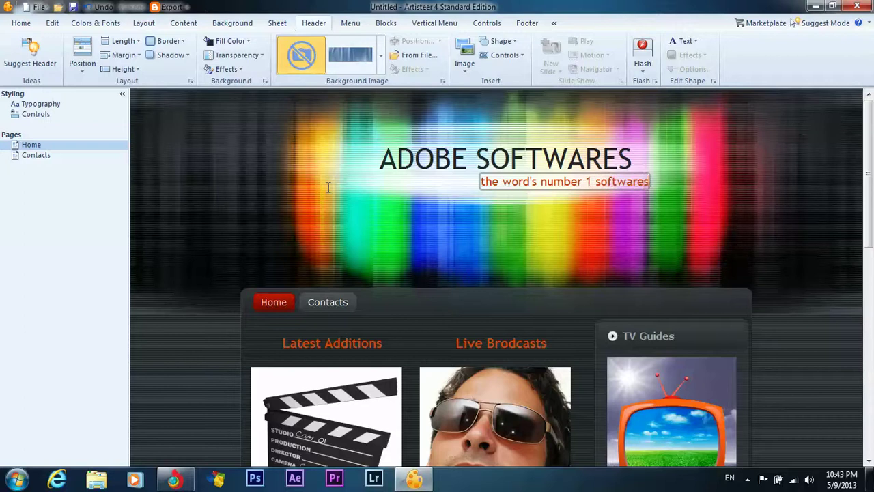
Shift the tagline left under ADOBE SOFTWARES and select the Live Brodcasts paragraph.
{"action": "left_click", "coordinate": [537, 188]}
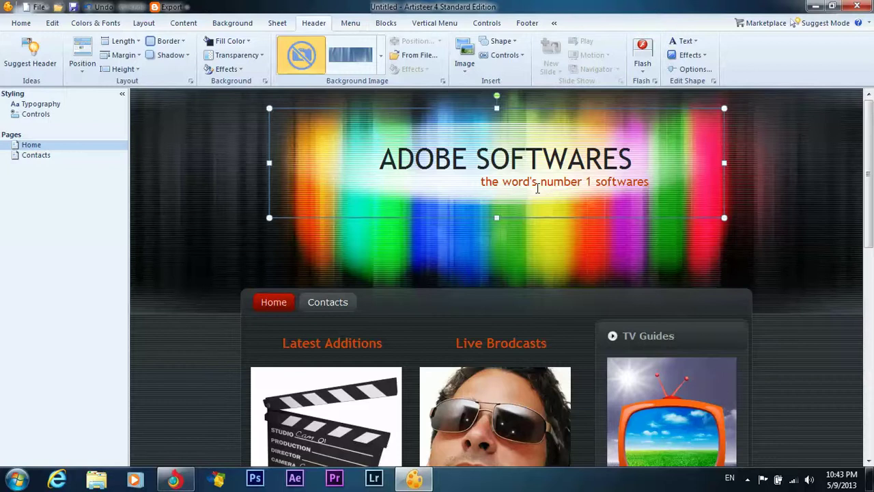
{"action": "left_click", "coordinate": [521, 183]}
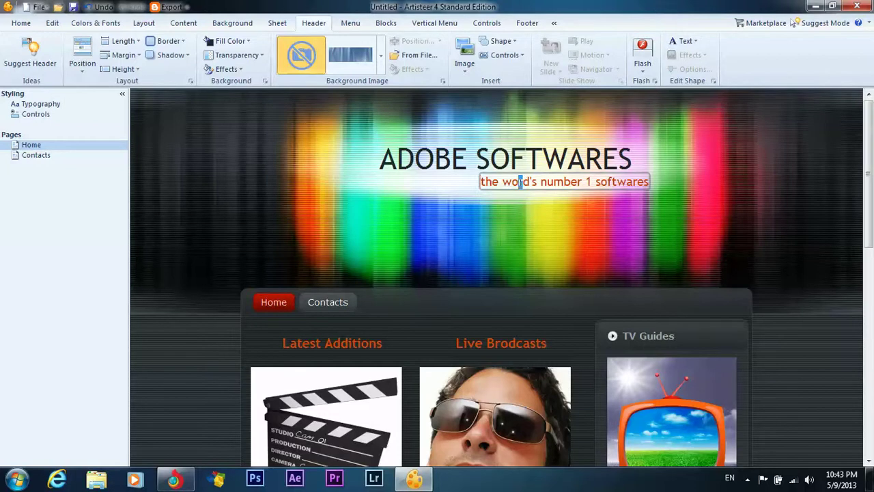
{"action": "left_click", "coordinate": [484, 201]}
{"action": "left_click", "coordinate": [523, 182]}
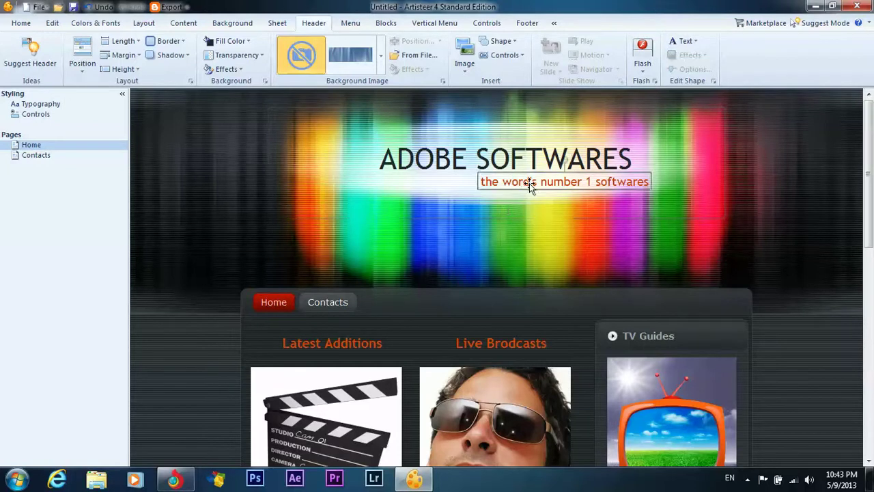
{"action": "left_click_drag", "start_coordinate": [530, 184], "coordinate": [425, 198]}
{"action": "left_click", "coordinate": [554, 208]}
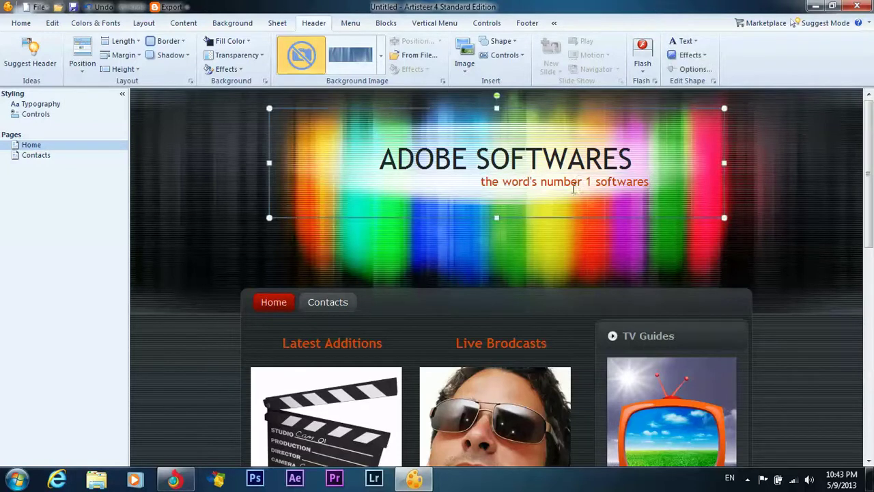
{"action": "left_click", "coordinate": [574, 183]}
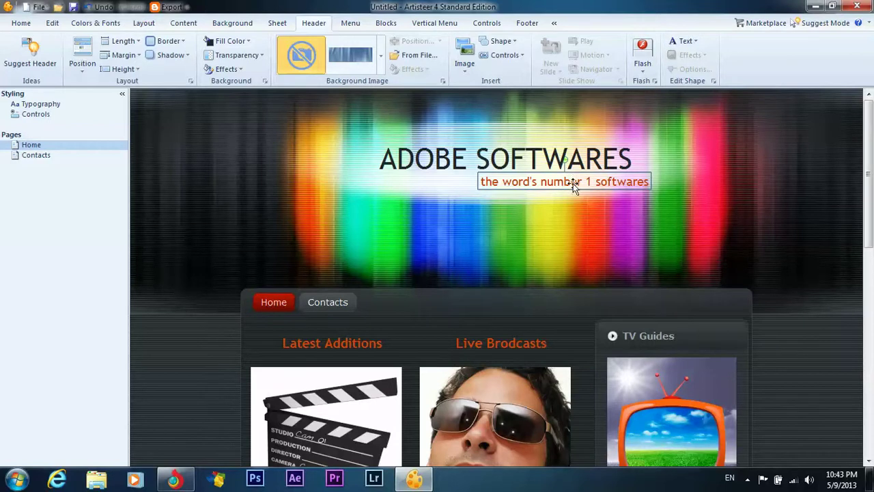
{"action": "left_click_drag", "start_coordinate": [570, 178], "coordinate": [521, 181]}
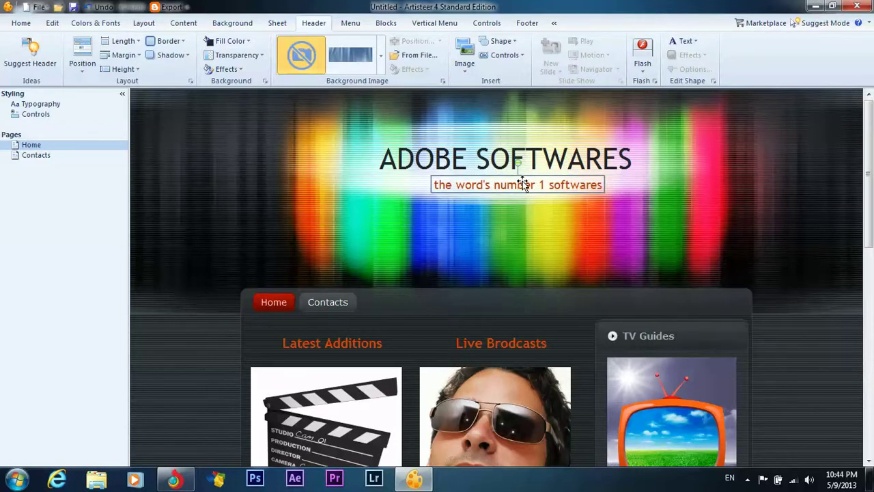
{"action": "scroll", "coordinate": [317, 275], "scroll_direction": "down", "scroll_amount": 3}
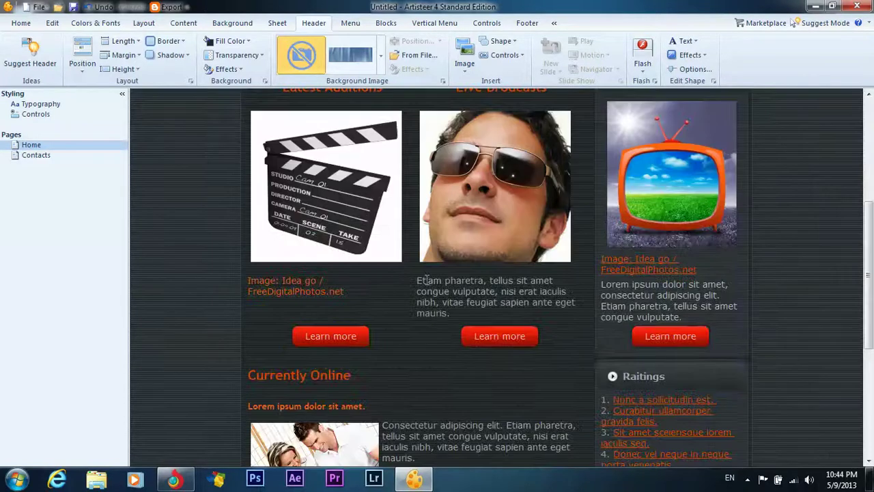
{"action": "left_click_drag", "start_coordinate": [445, 285], "coordinate": [553, 309]}
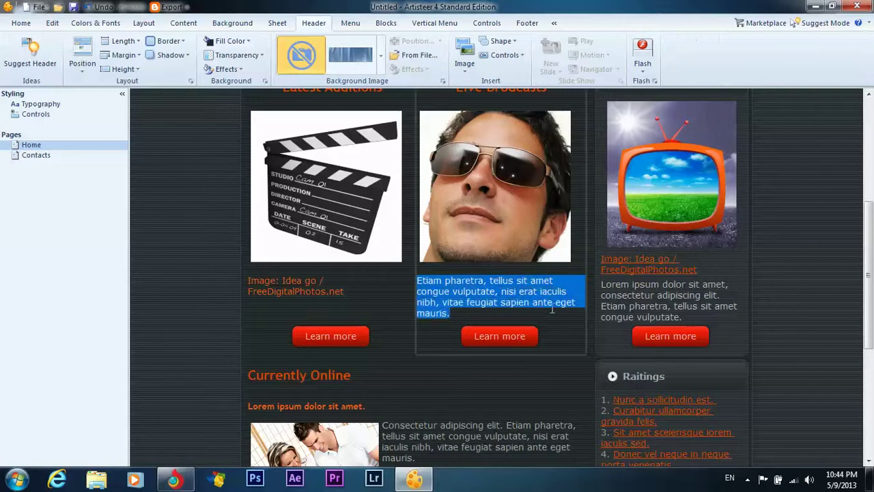
{"action": "type", "text": "xkhbvkdjfghgh"}
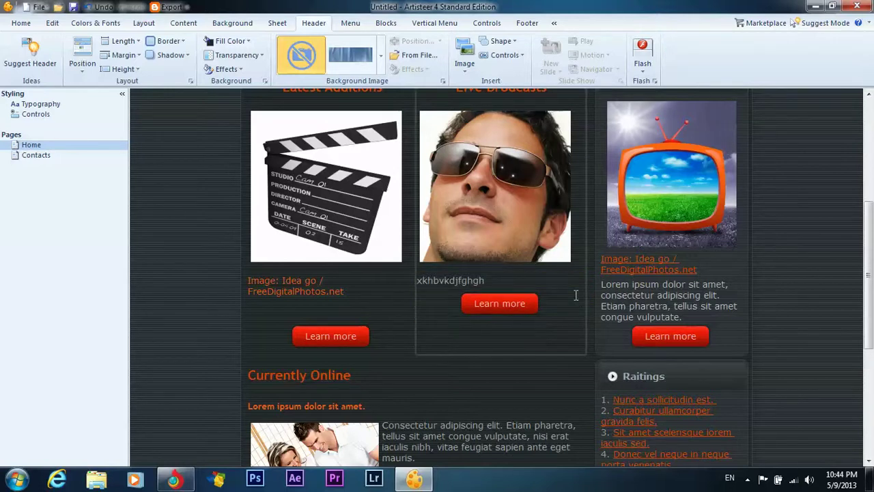
{"action": "left_click", "coordinate": [499, 303]}
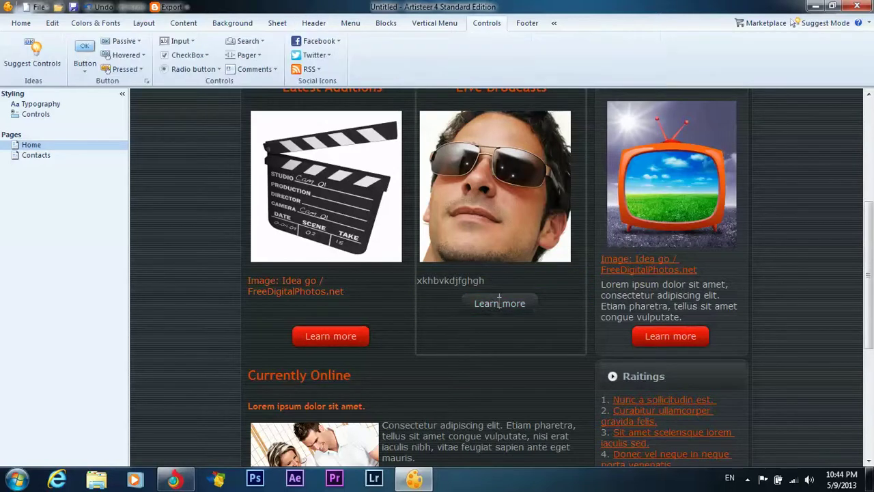
{"action": "right_click", "coordinate": [498, 303]}
{"action": "key", "text": "Escape"}
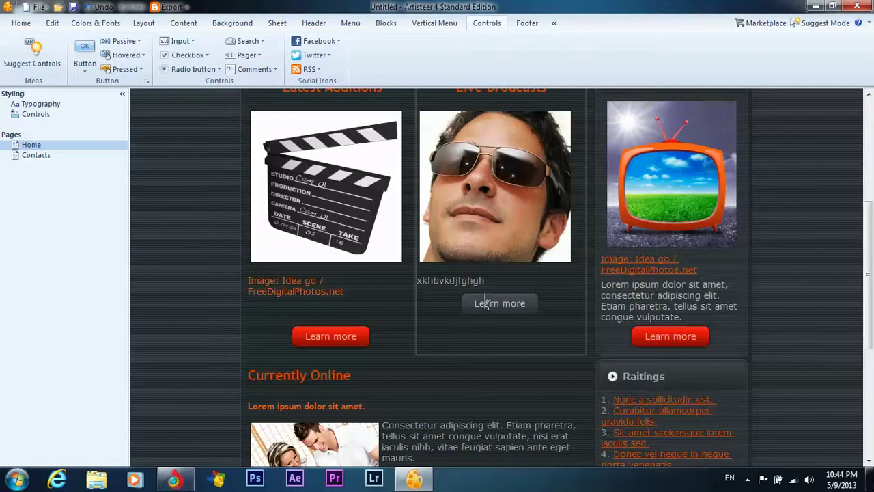
{"action": "right_click", "coordinate": [488, 304]}
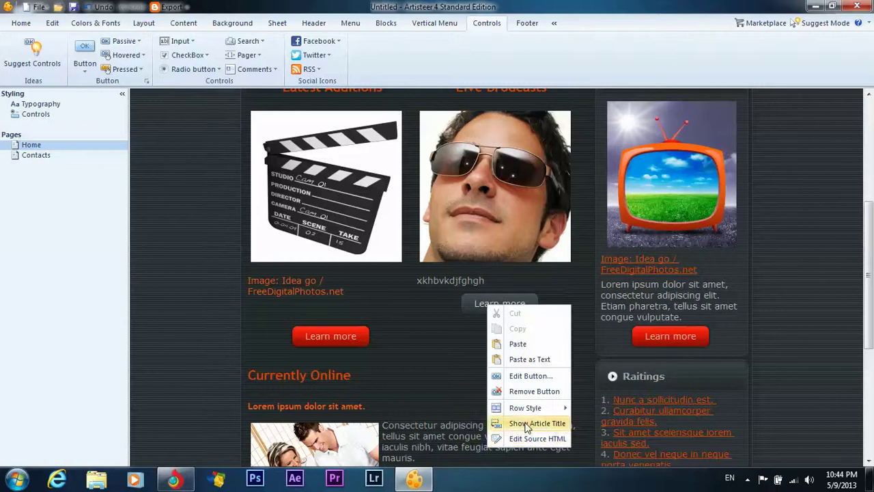
{"action": "left_click", "coordinate": [436, 329]}
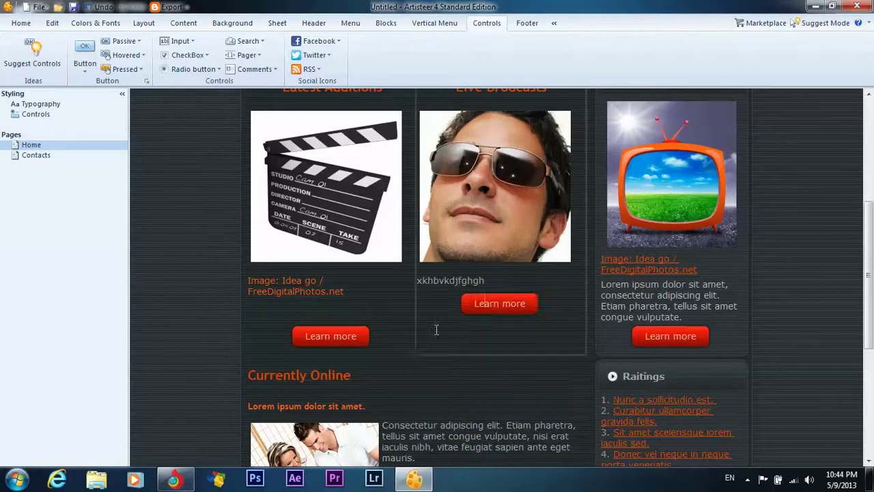
{"action": "left_click", "coordinate": [499, 307]}
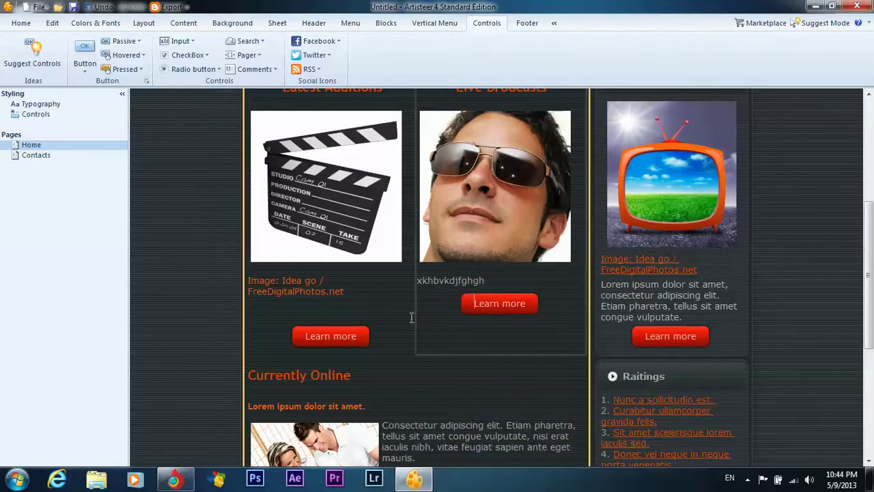
{"action": "left_click", "coordinate": [493, 306]}
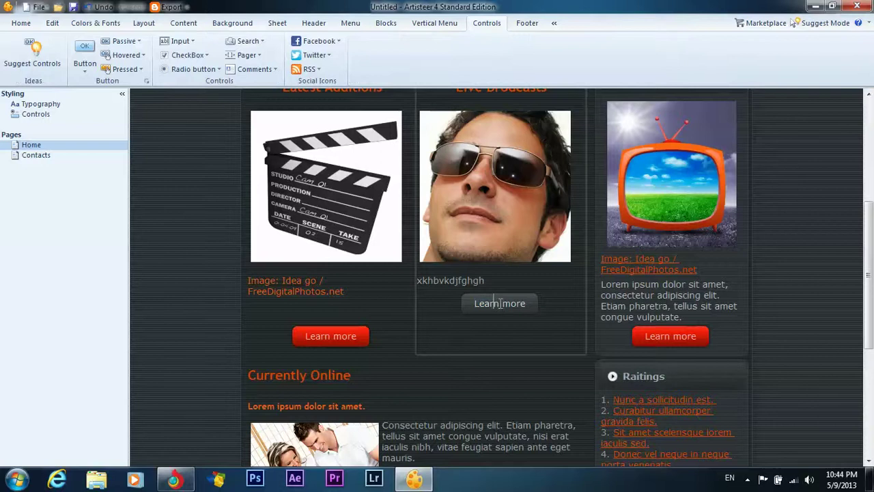
{"action": "left_click", "coordinate": [404, 308]}
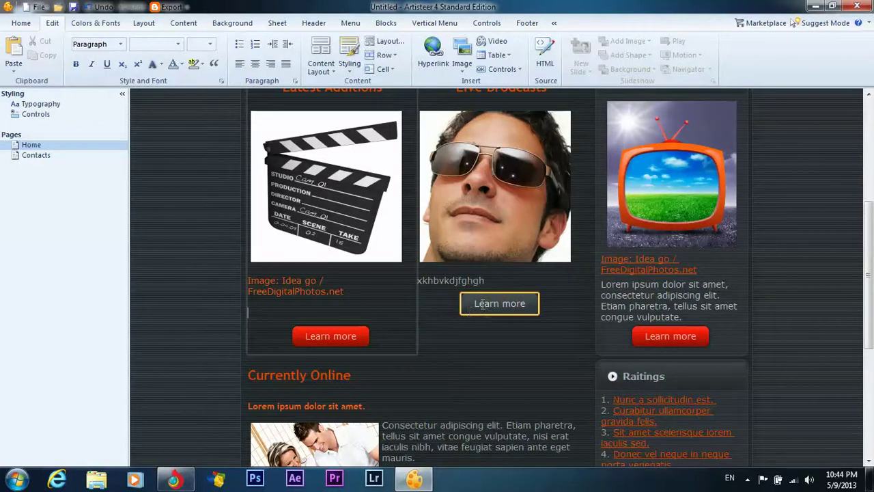
{"action": "scroll", "coordinate": [672, 273], "scroll_direction": "down", "scroll_amount": 3}
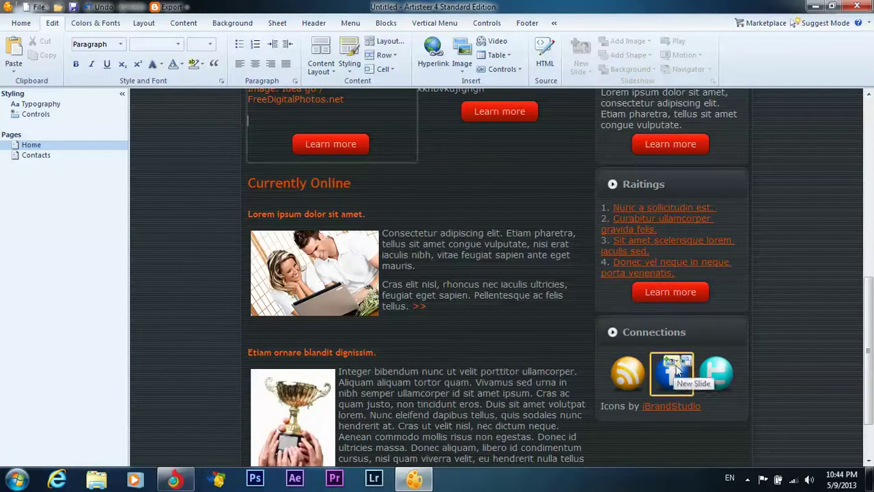
{"action": "left_click", "coordinate": [678, 359]}
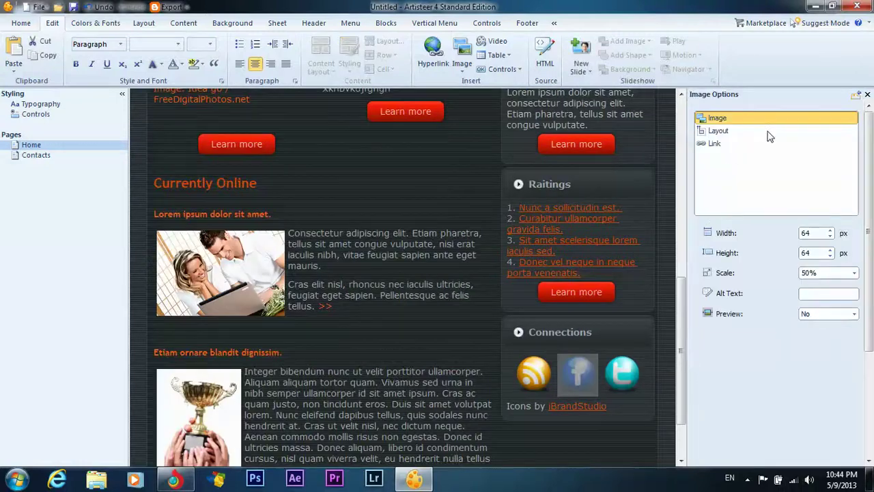
{"action": "left_click", "coordinate": [713, 145]}
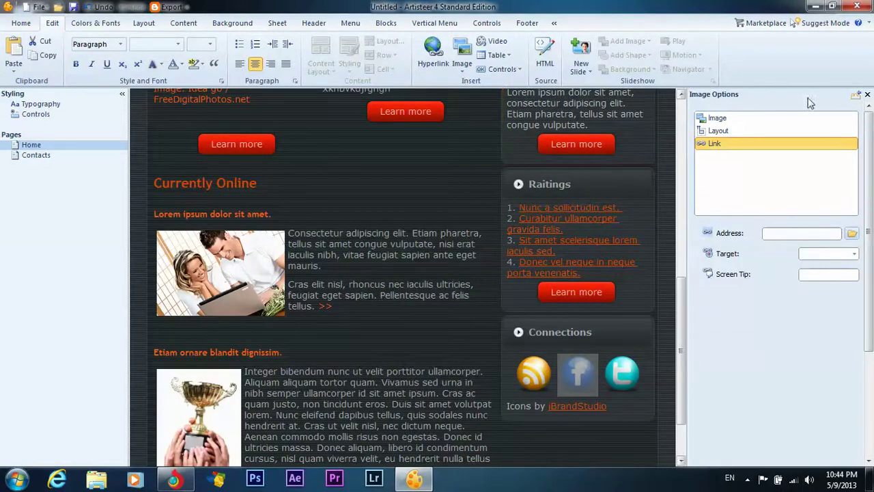
{"action": "left_click", "coordinate": [866, 95]}
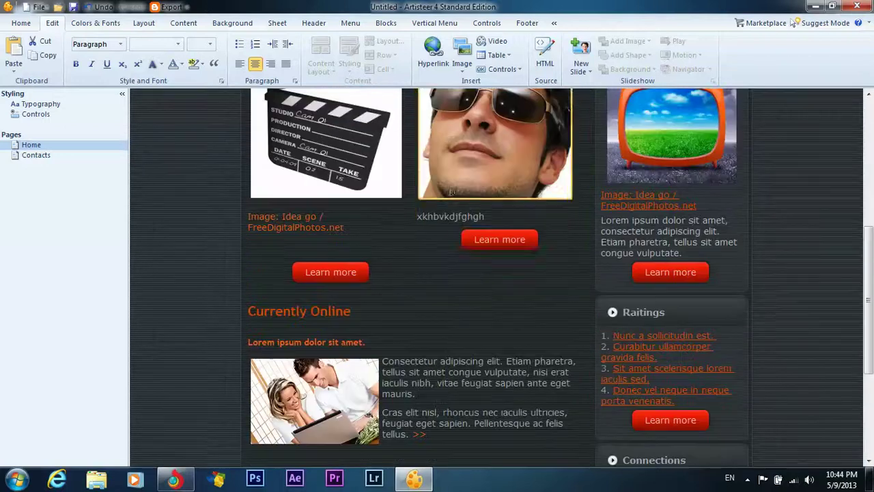
{"action": "left_click", "coordinate": [496, 246]}
Set the man's photo position to In Line with Text, then deselect it.
{"action": "scroll", "coordinate": [575, 174], "scroll_direction": "up", "scroll_amount": 2}
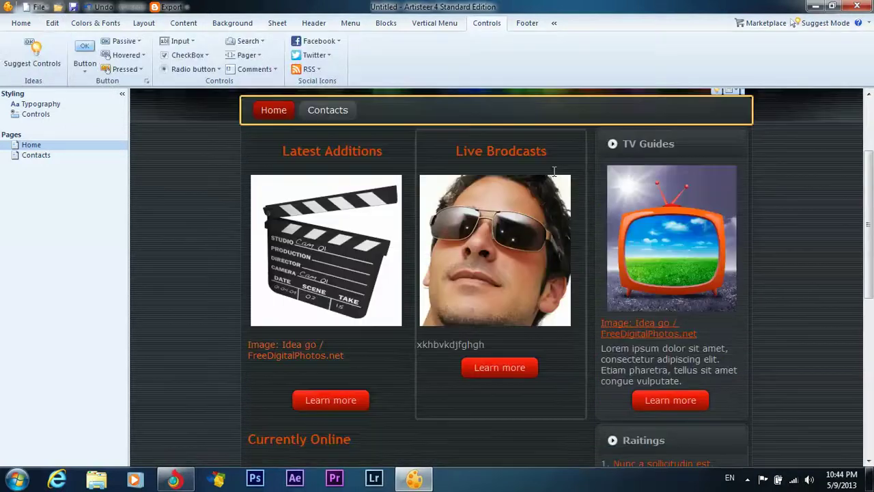
{"action": "left_click", "coordinate": [564, 180]}
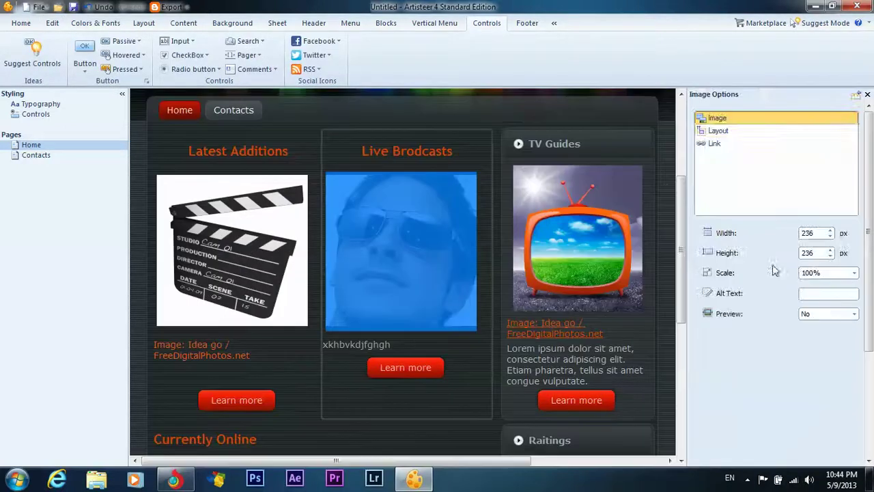
{"action": "left_click", "coordinate": [708, 133]}
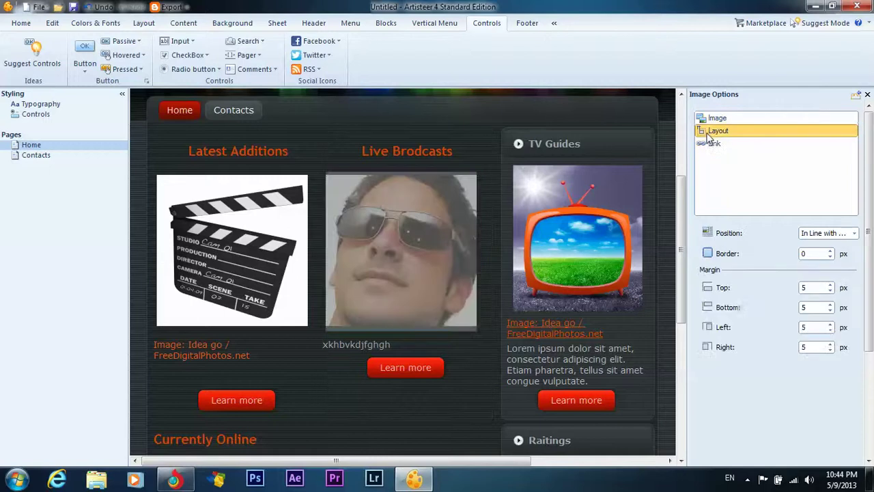
{"action": "left_click", "coordinate": [804, 254]}
{"action": "left_click", "coordinate": [827, 235]}
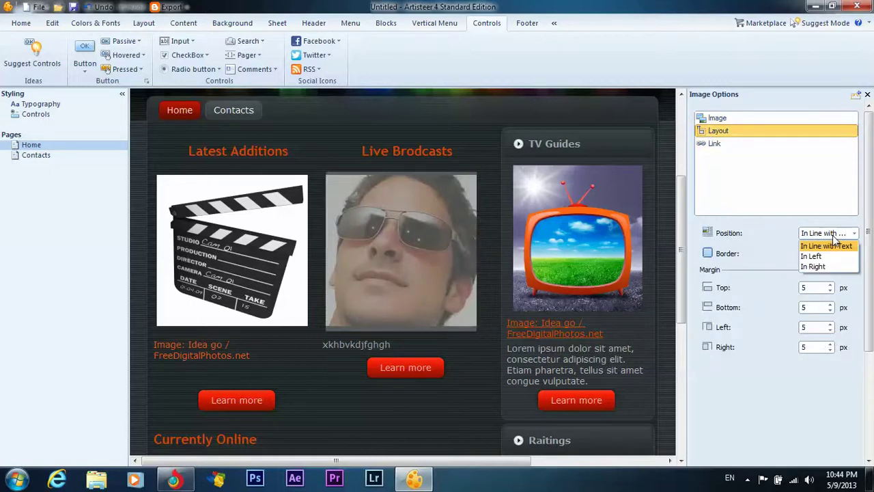
{"action": "left_click", "coordinate": [812, 252]}
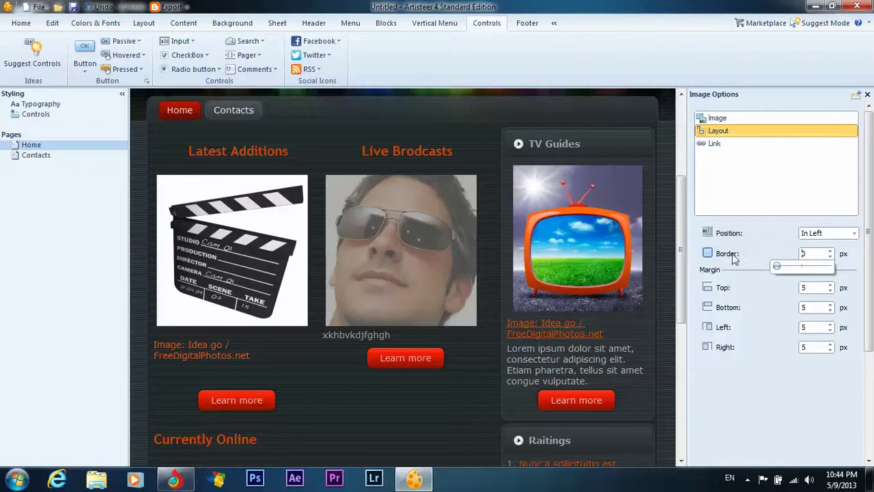
{"action": "left_click", "coordinate": [845, 235]}
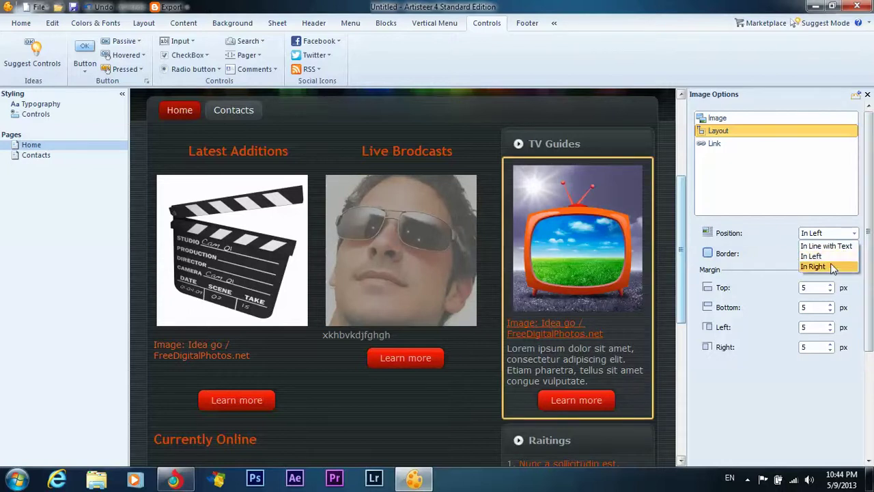
{"action": "left_click", "coordinate": [826, 245]}
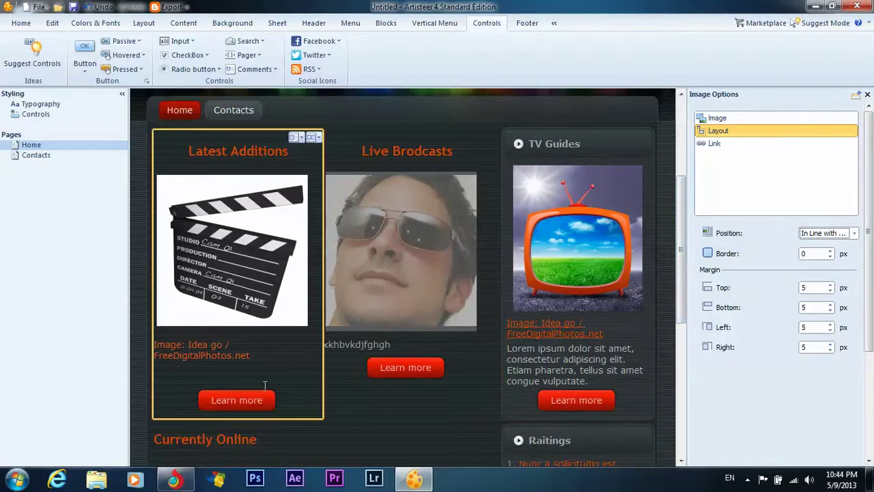
{"action": "left_click", "coordinate": [250, 361]}
Open File > Export > Publish > Blogger.com to reach the Blogger Template dialog.
{"action": "scroll", "coordinate": [166, 103], "scroll_direction": "down", "scroll_amount": 3}
{"action": "left_click", "coordinate": [166, 104]}
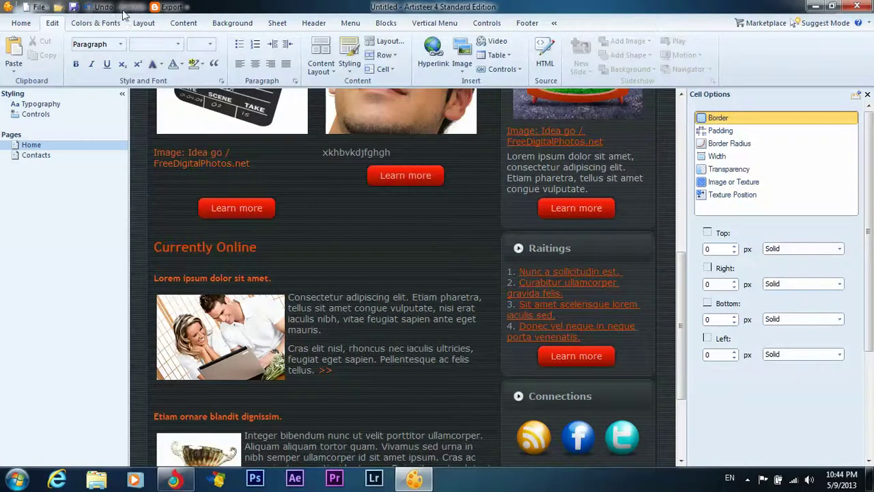
{"action": "scroll", "coordinate": [374, 250], "scroll_direction": "down", "scroll_amount": 2}
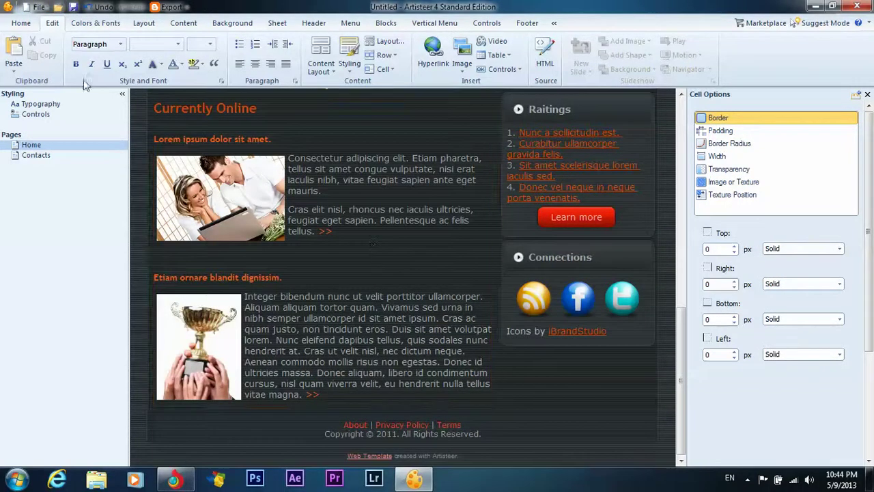
{"action": "left_click", "coordinate": [38, 7]}
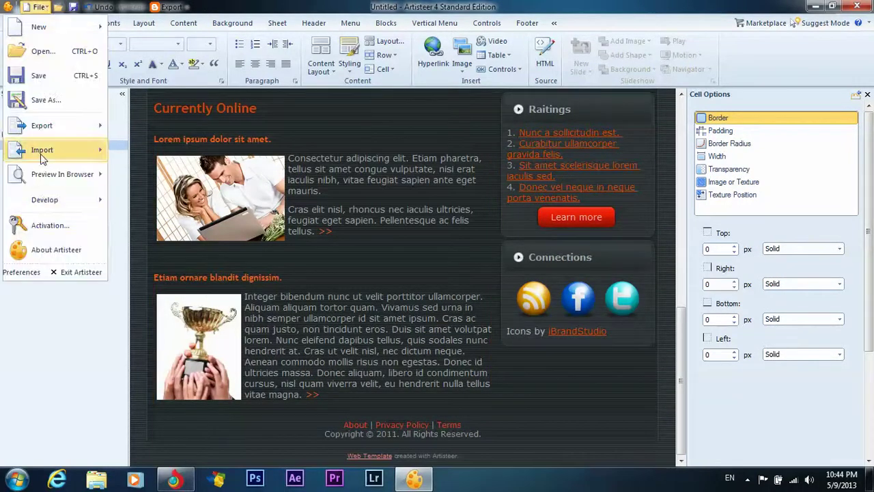
{"action": "mouse_move", "coordinate": [52, 127]}
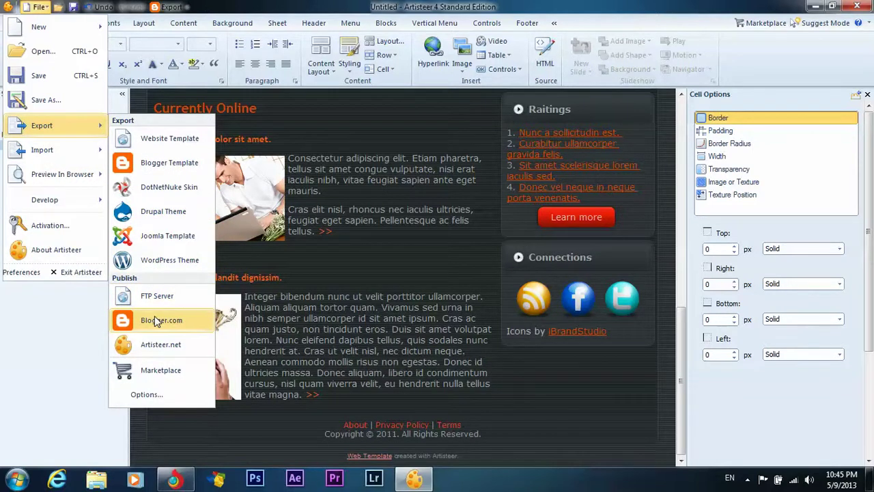
{"action": "left_click", "coordinate": [156, 321]}
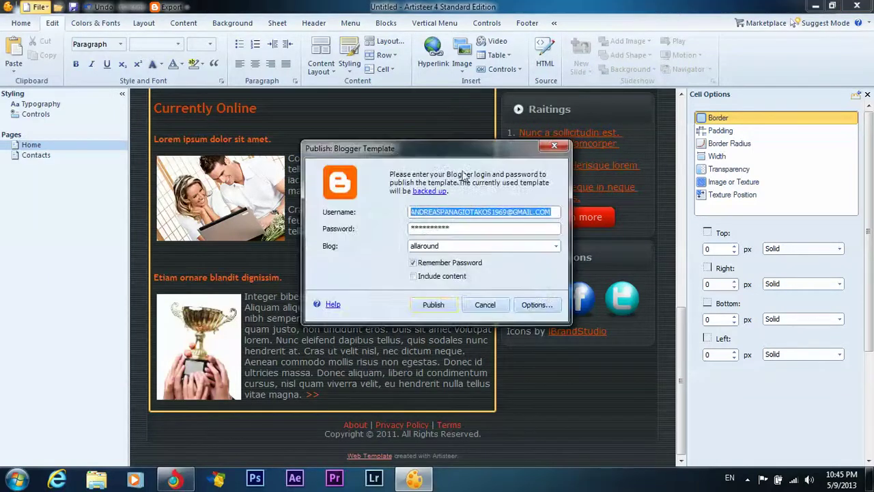
Review the available blogs, then close the Blogger dialog without publishing.
{"action": "left_click_drag", "start_coordinate": [490, 146], "coordinate": [432, 130]}
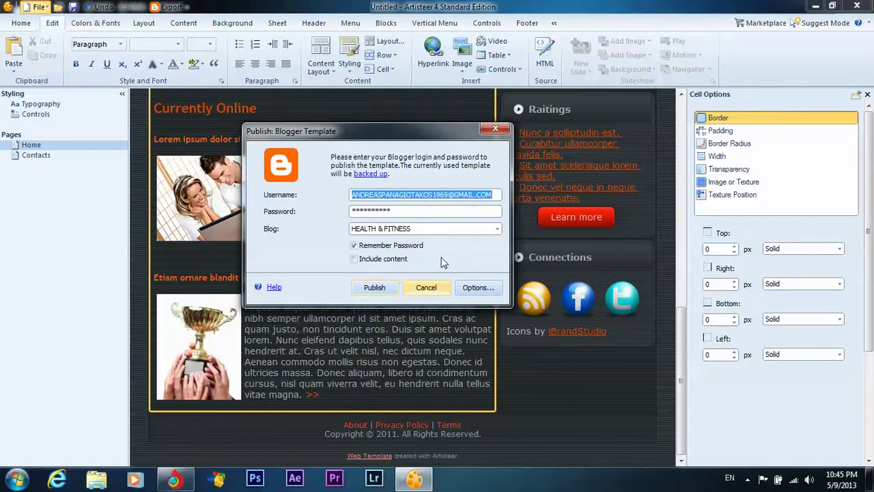
{"action": "left_click", "coordinate": [493, 230]}
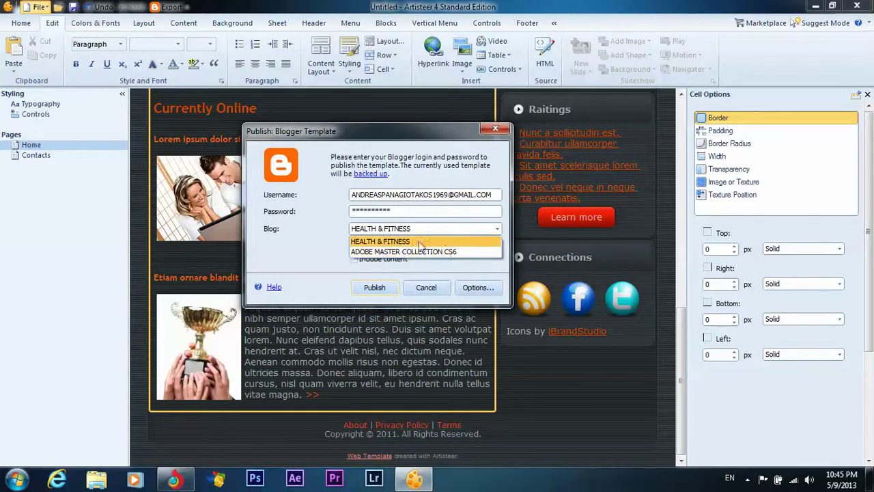
{"action": "left_click", "coordinate": [495, 131]}
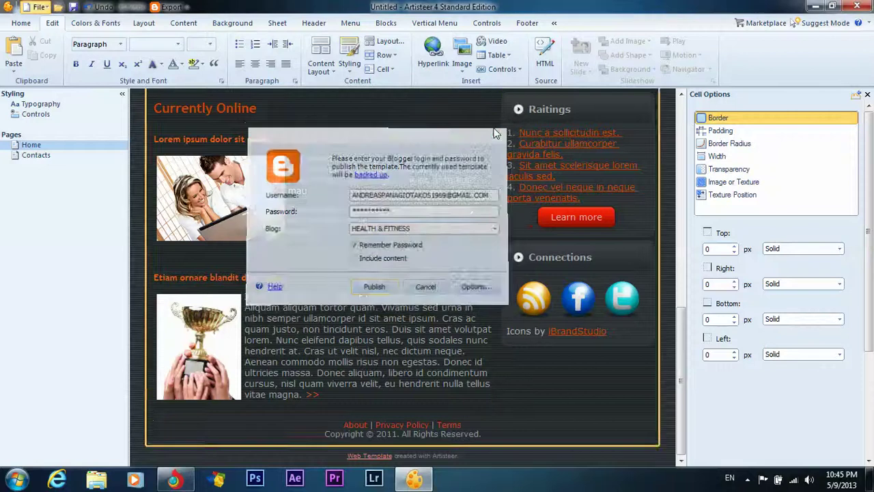
{"action": "left_click", "coordinate": [38, 6]}
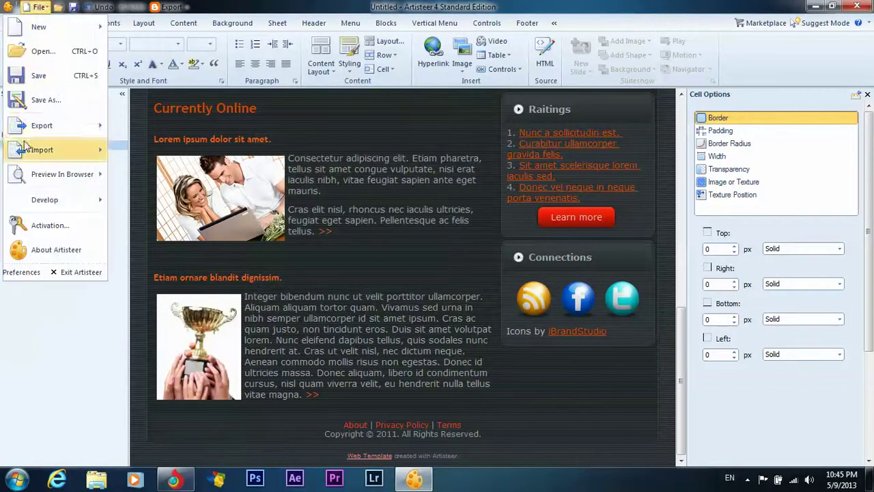
{"action": "mouse_move", "coordinate": [63, 125]}
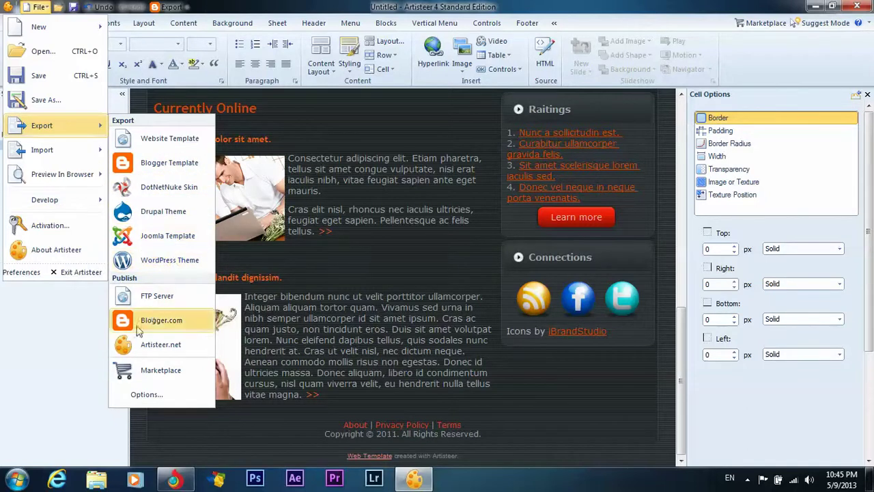
{"action": "left_click", "coordinate": [55, 369]}
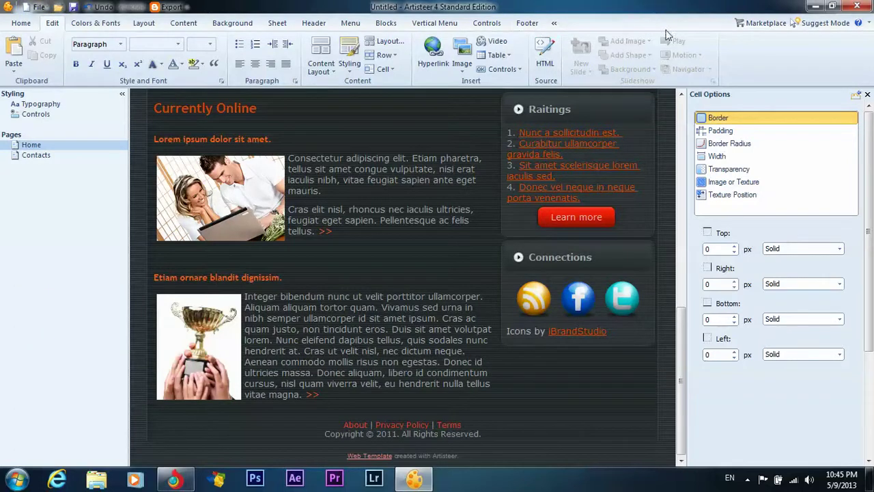
{"action": "left_click", "coordinate": [762, 23]}
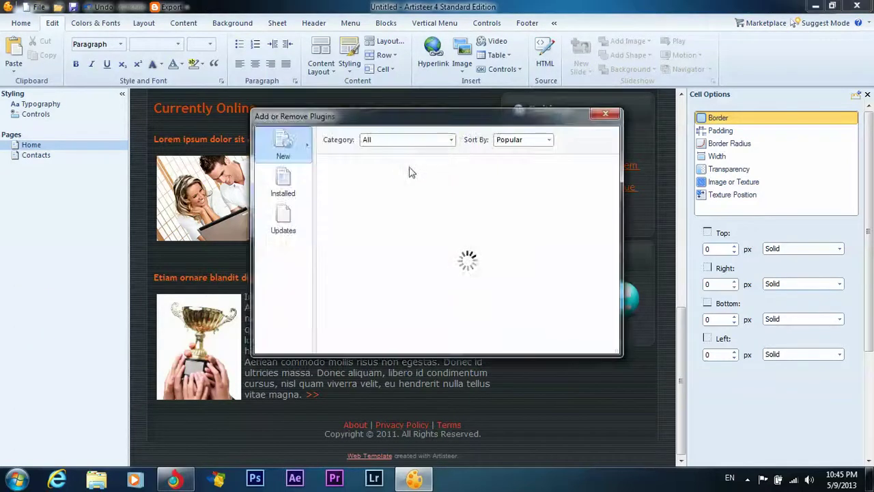
{"action": "left_click", "coordinate": [285, 189]}
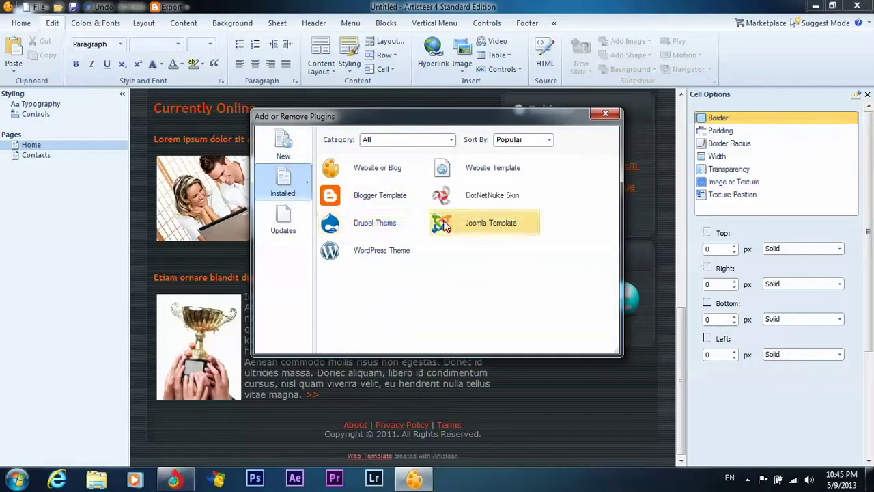
{"action": "left_click", "coordinate": [287, 216]}
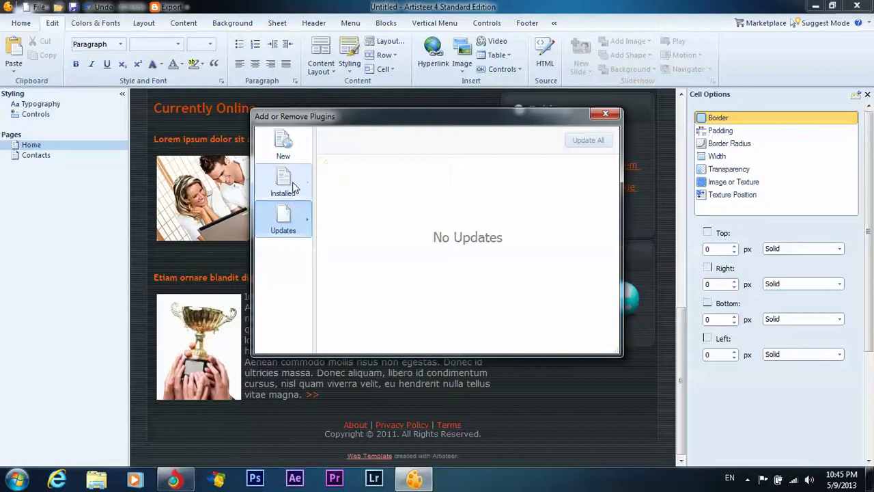
{"action": "left_click", "coordinate": [285, 189]}
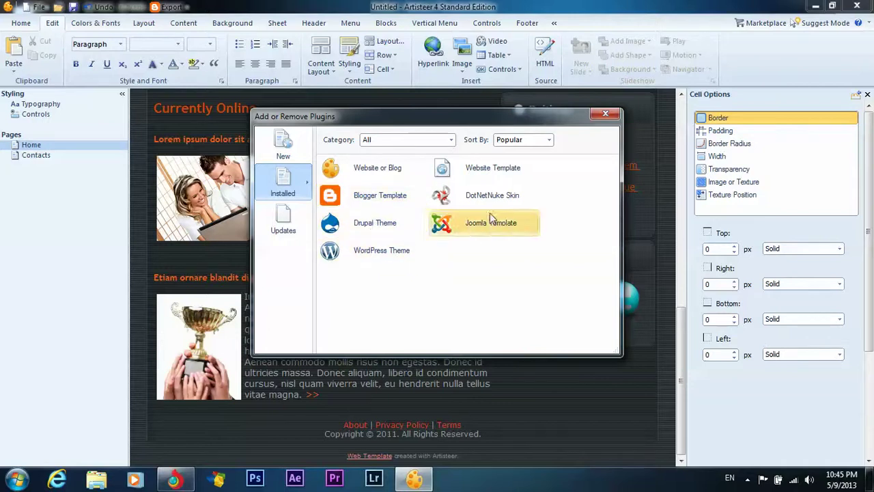
{"action": "left_click", "coordinate": [549, 141]}
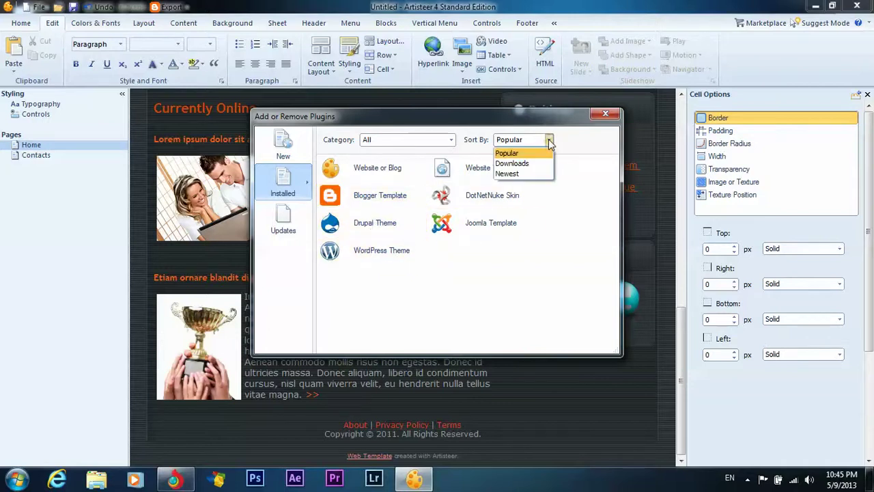
{"action": "left_click", "coordinate": [511, 173]}
{"action": "left_click", "coordinate": [606, 114]}
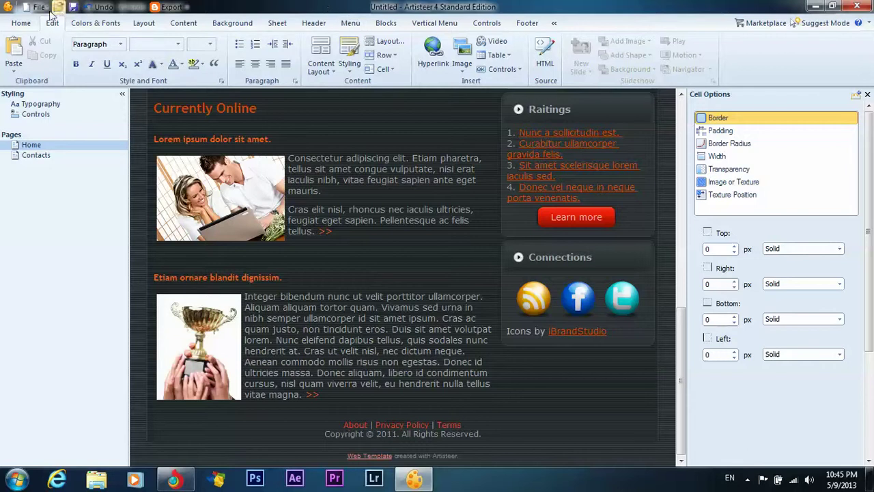
{"action": "scroll", "coordinate": [382, 332], "scroll_direction": "up", "scroll_amount": 10}
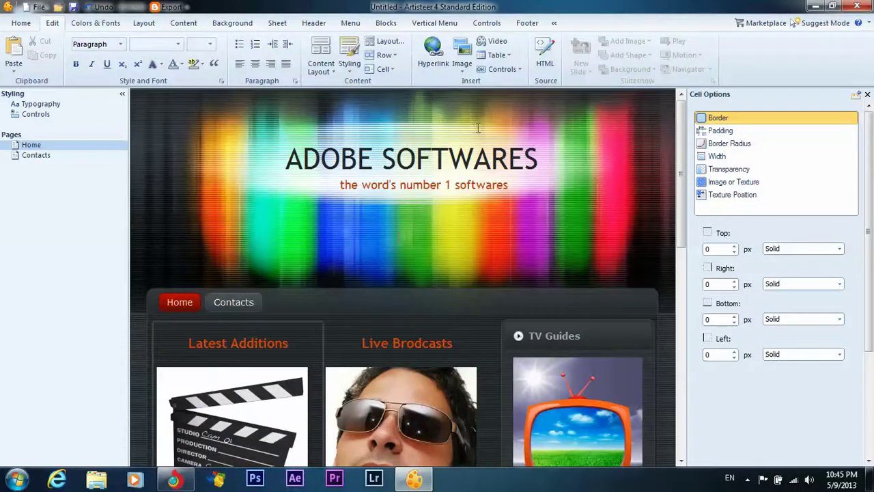
{"action": "left_click", "coordinate": [39, 7]}
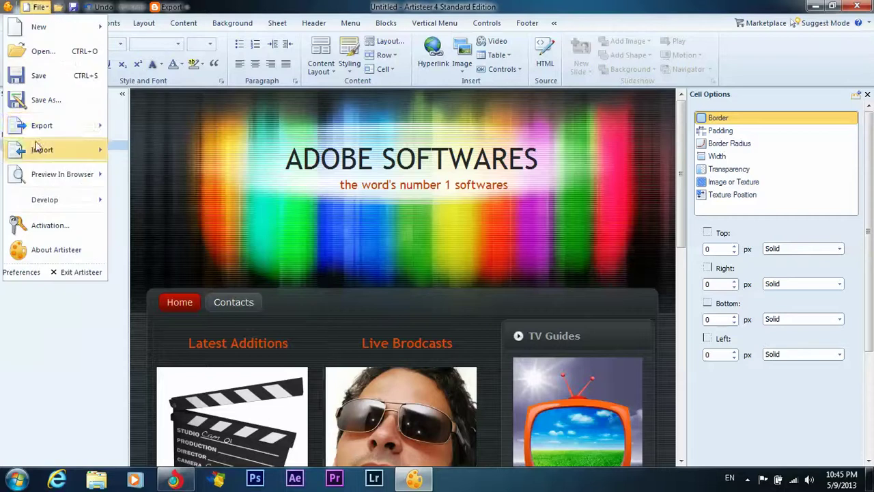
{"action": "left_click", "coordinate": [43, 98]}
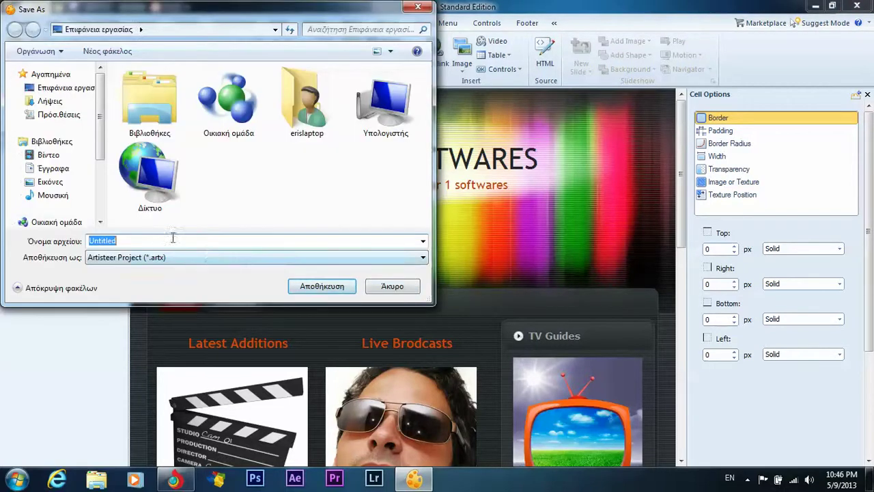
{"action": "left_click", "coordinate": [381, 291]}
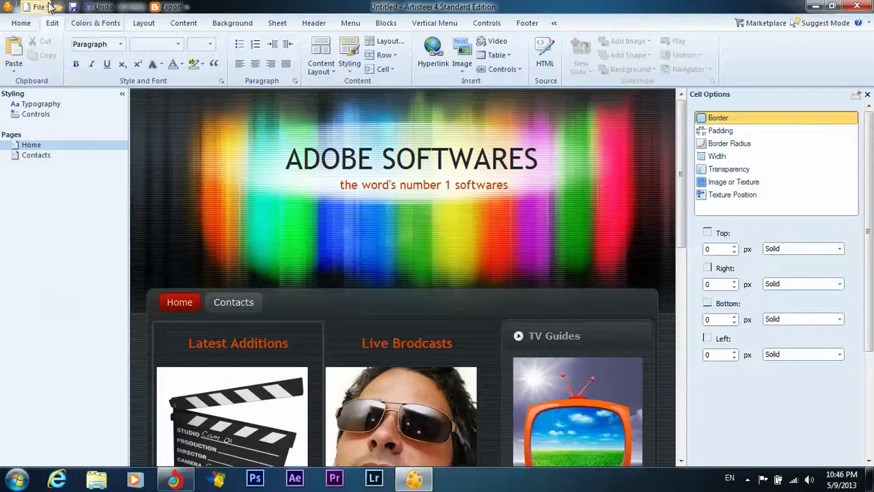
Export the design as a Website Template named 'test', excluding the ARTX project.
{"action": "left_click", "coordinate": [39, 7]}
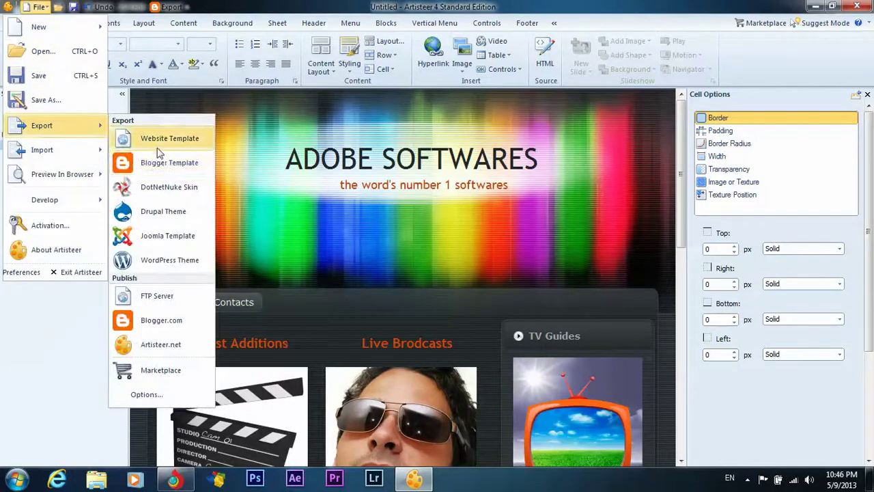
{"action": "left_click", "coordinate": [158, 141]}
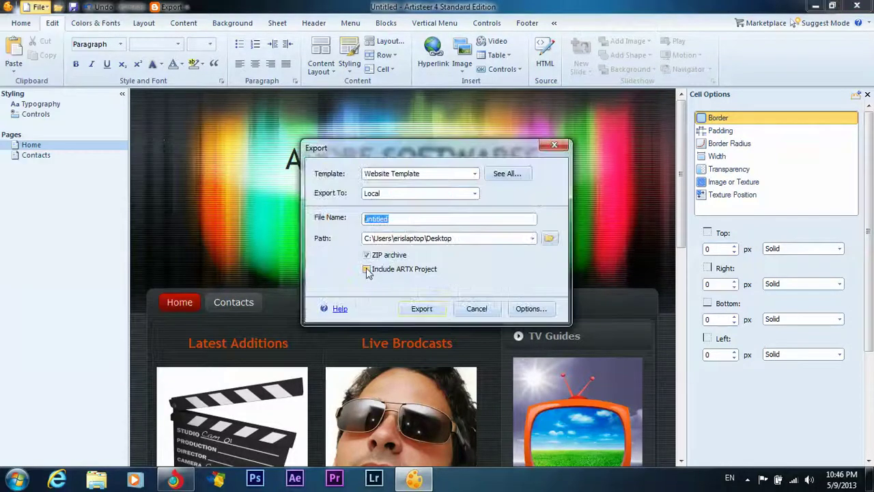
{"action": "left_click", "coordinate": [384, 273]}
{"action": "left_click", "coordinate": [367, 269]}
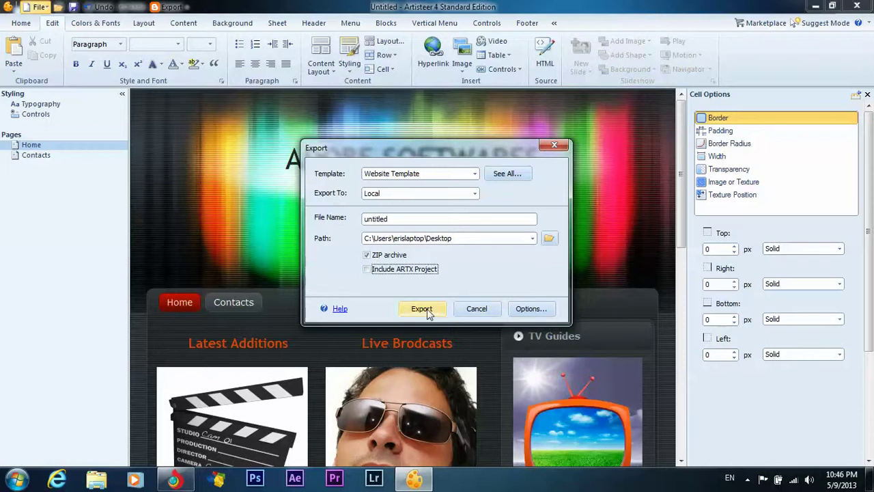
{"action": "left_click_drag", "start_coordinate": [394, 219], "coordinate": [353, 230]}
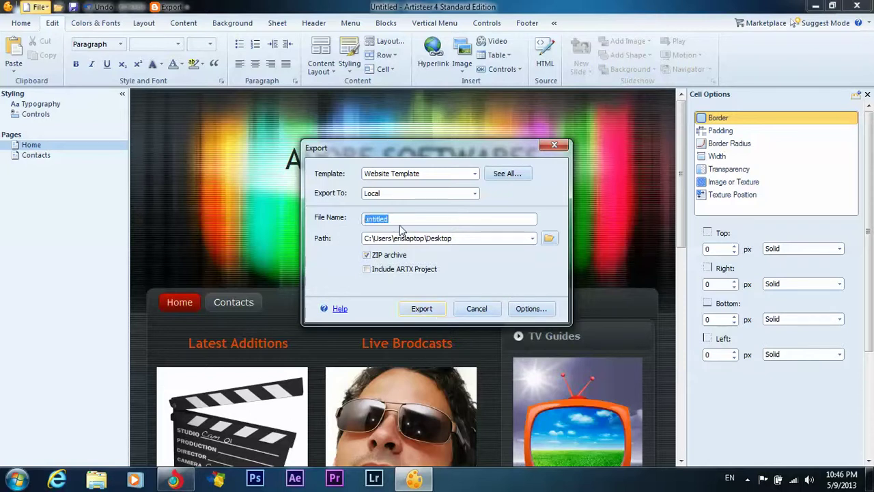
{"action": "type", "text": "test"}
{"action": "key", "text": "Return"}
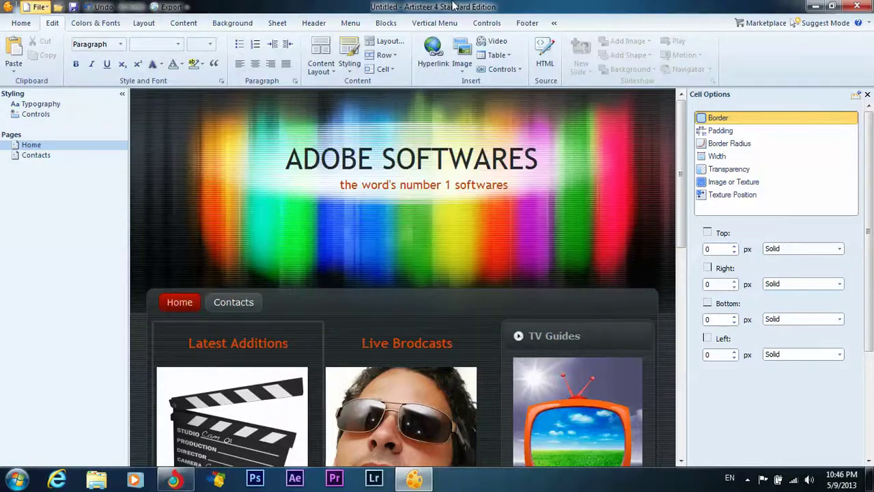
Open test.zip from the desktop, inspect its files and images folder, then close WinRAR.
{"action": "double_click", "coordinate": [324, 7]}
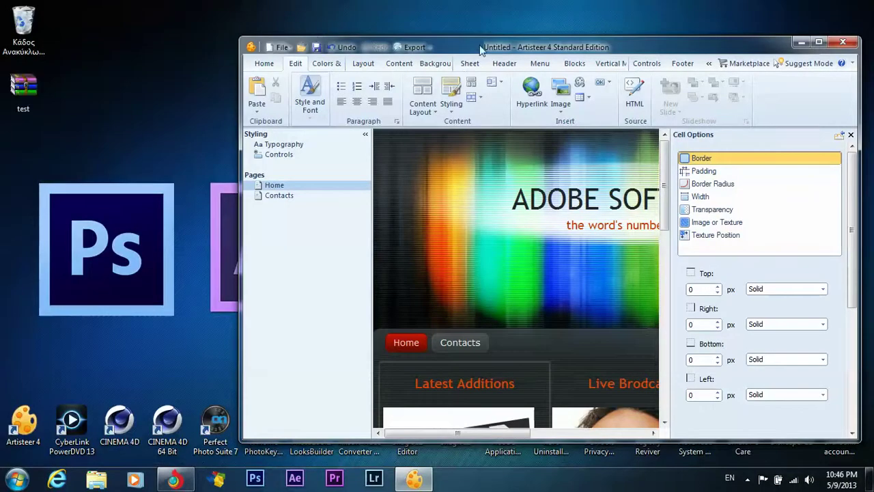
{"action": "left_click_drag", "start_coordinate": [481, 48], "coordinate": [361, 28]}
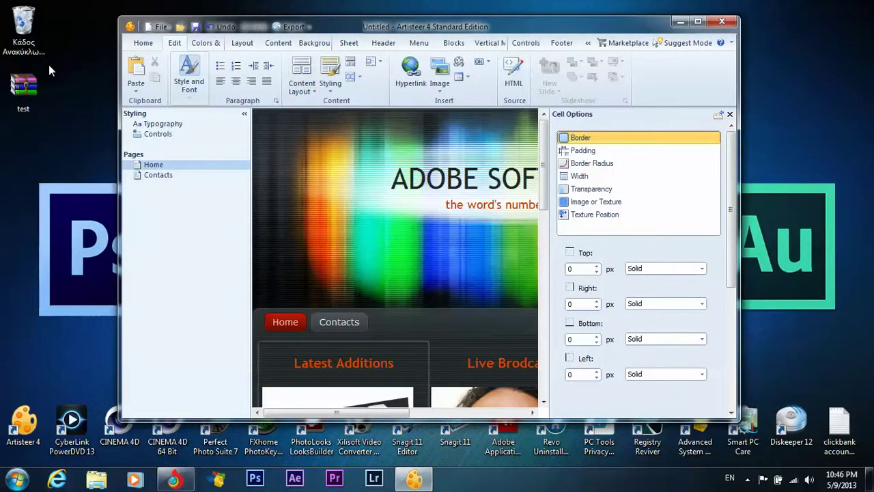
{"action": "double_click", "coordinate": [42, 85]}
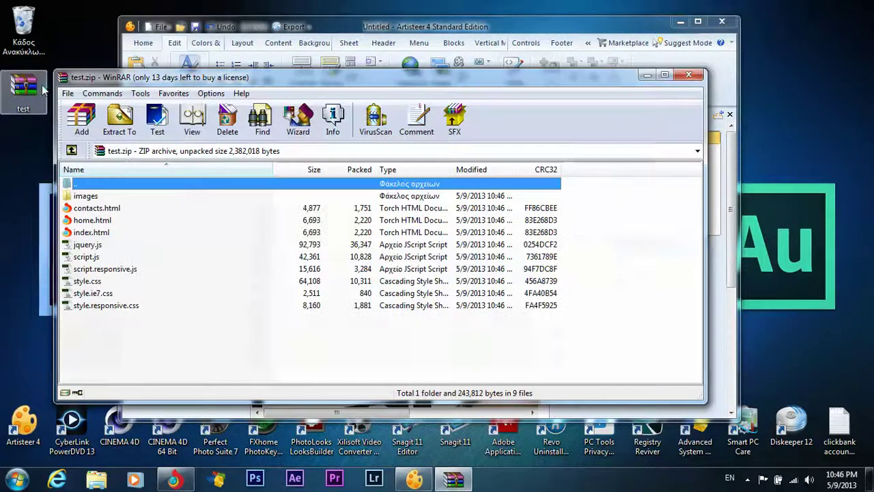
{"action": "left_click_drag", "start_coordinate": [139, 334], "coordinate": [153, 197]}
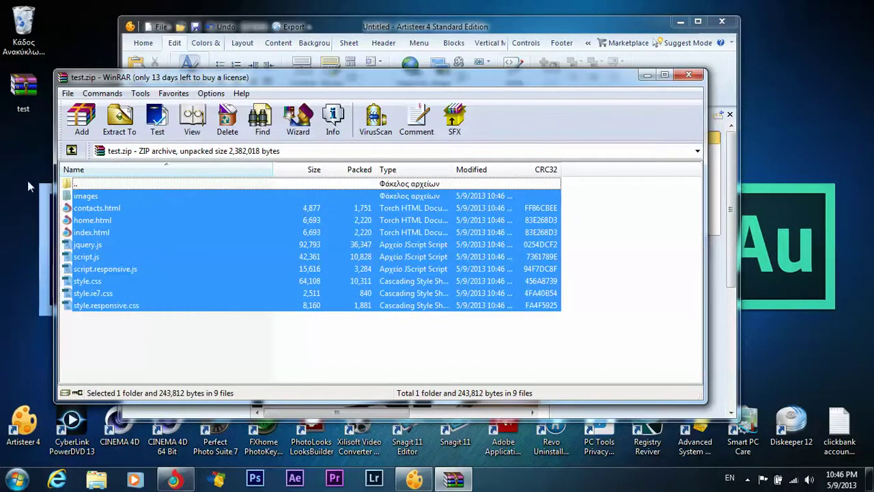
{"action": "double_click", "coordinate": [86, 196]}
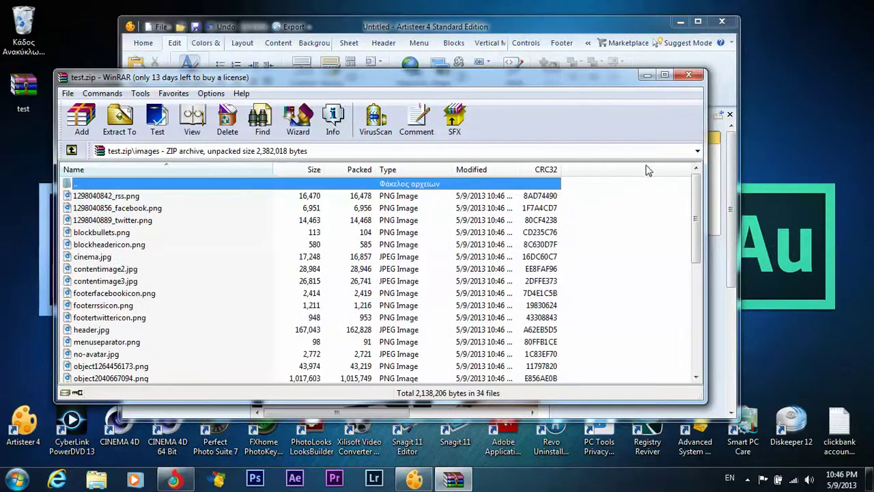
{"action": "left_click_drag", "start_coordinate": [693, 189], "coordinate": [694, 332]}
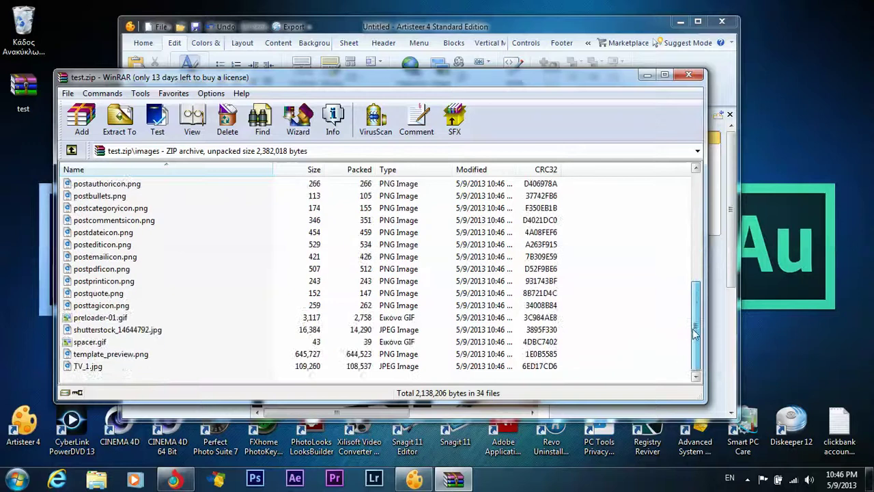
{"action": "left_click_drag", "start_coordinate": [691, 292], "coordinate": [694, 183]}
{"action": "left_click", "coordinate": [688, 74]}
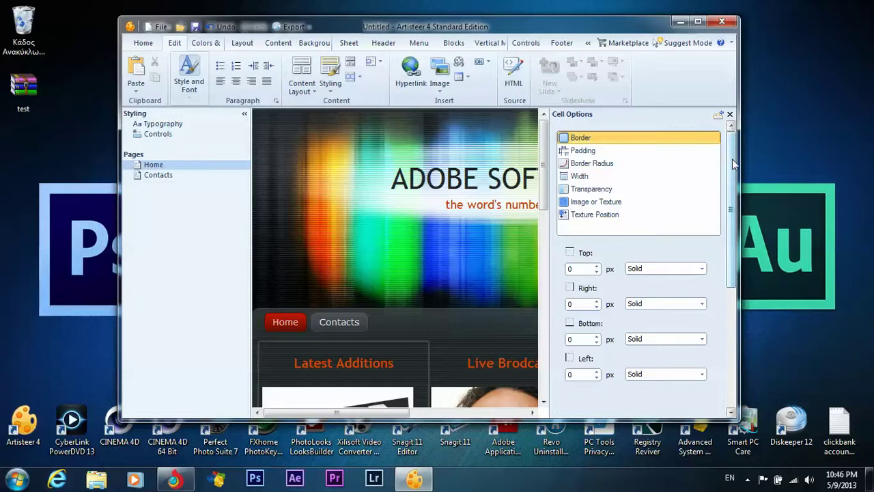
Maximize the Artisteer editor to fill the whole screen.
{"action": "left_click_drag", "start_coordinate": [734, 164], "coordinate": [732, 283]}
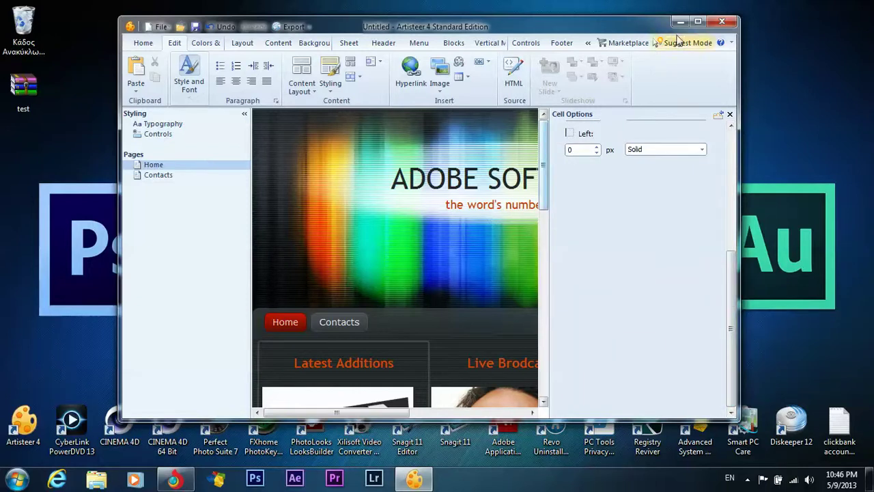
{"action": "left_click", "coordinate": [697, 22]}
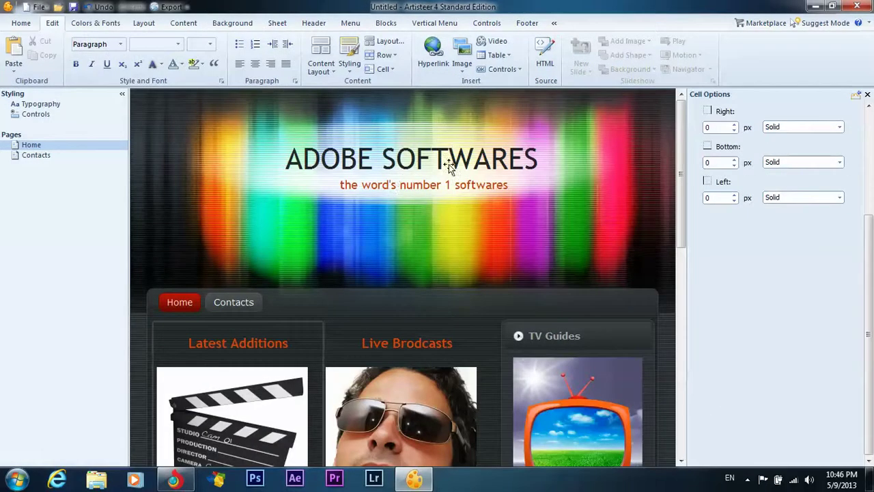
{"action": "scroll", "coordinate": [449, 166], "scroll_direction": "down", "scroll_amount": 8}
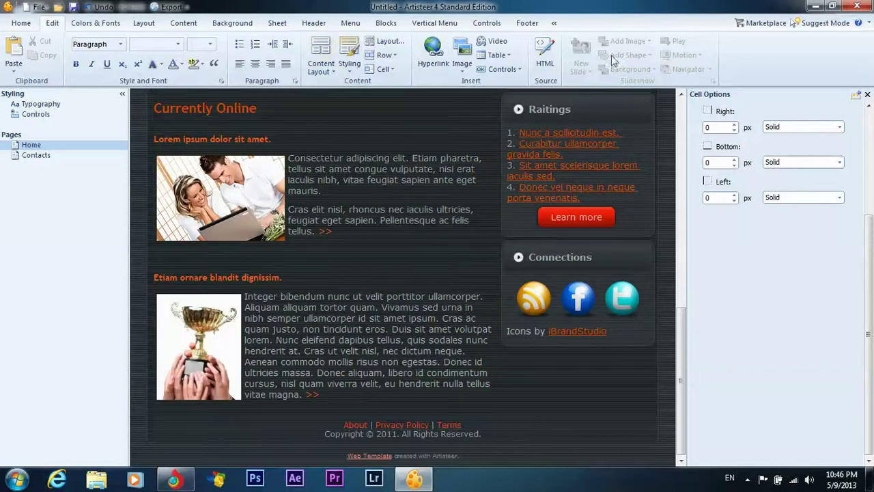
View the content cell's HTML source, then close the HTML Editor.
{"action": "left_click", "coordinate": [546, 58]}
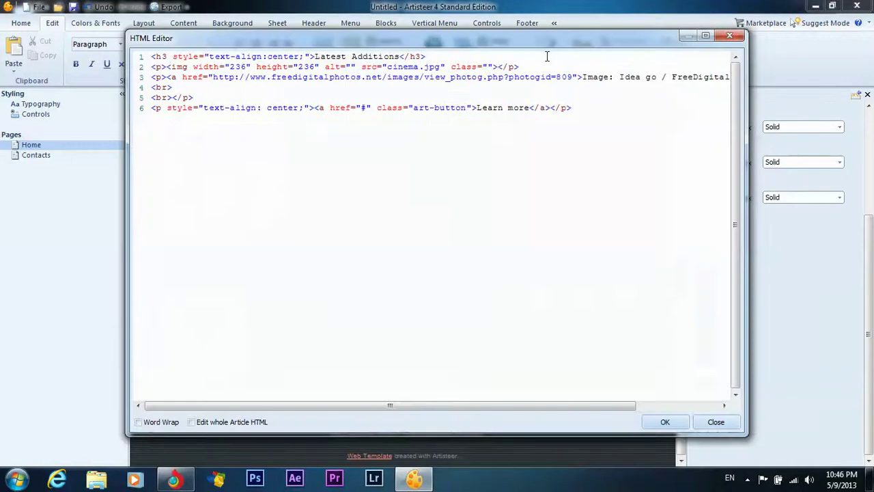
{"action": "left_click", "coordinate": [729, 34]}
{"action": "scroll", "coordinate": [403, 273], "scroll_direction": "up", "scroll_amount": 1}
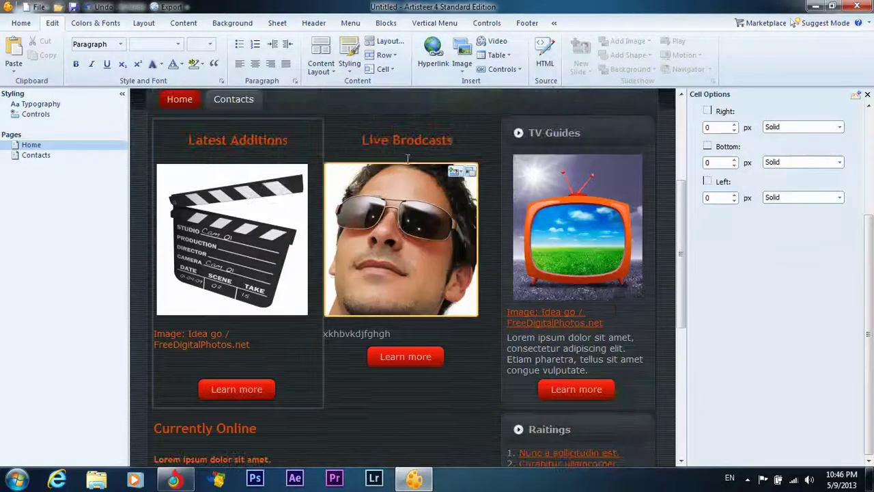
Select the ADOBE SOFTWARES header title text and apply a theme colour to it.
{"action": "scroll", "coordinate": [478, 129], "scroll_direction": "up", "scroll_amount": 2}
{"action": "left_click", "coordinate": [450, 143]}
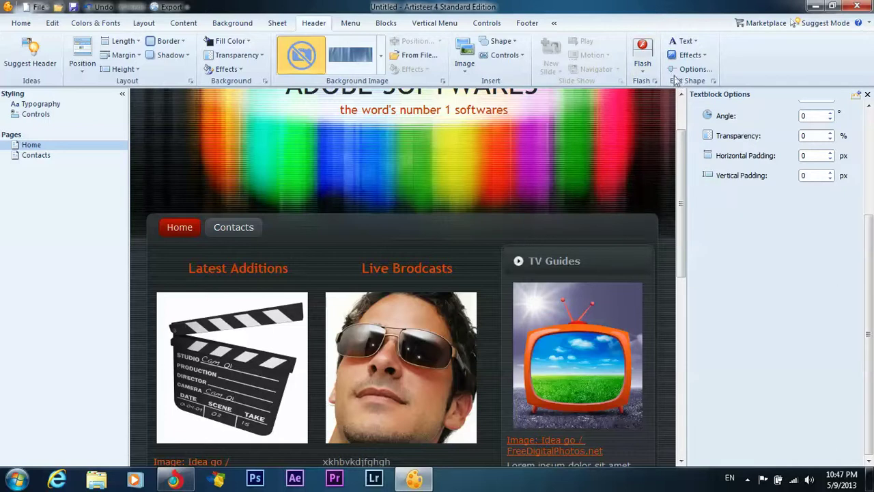
{"action": "left_click", "coordinate": [684, 41]}
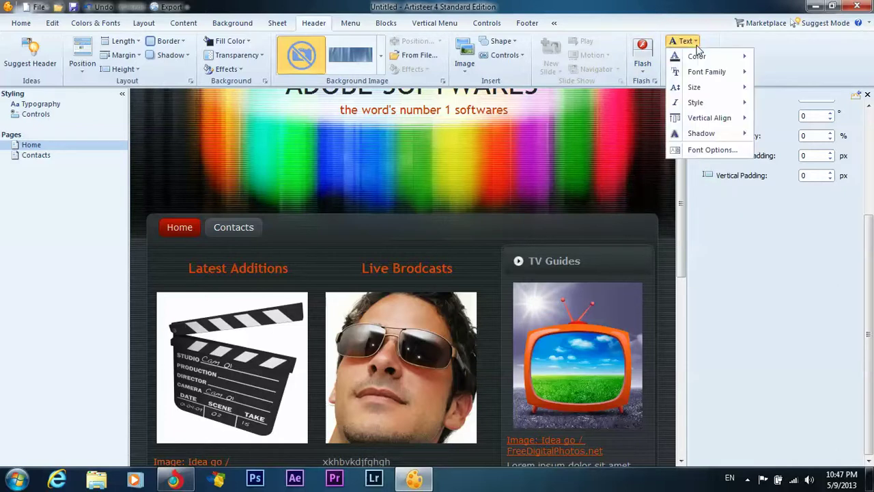
{"action": "mouse_move", "coordinate": [703, 56]}
{"action": "left_click", "coordinate": [764, 69]}
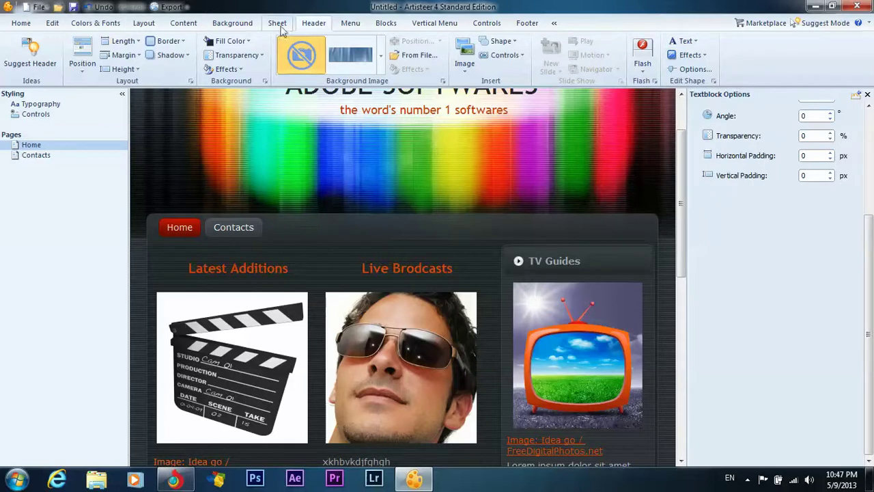
{"action": "left_click", "coordinate": [185, 24]}
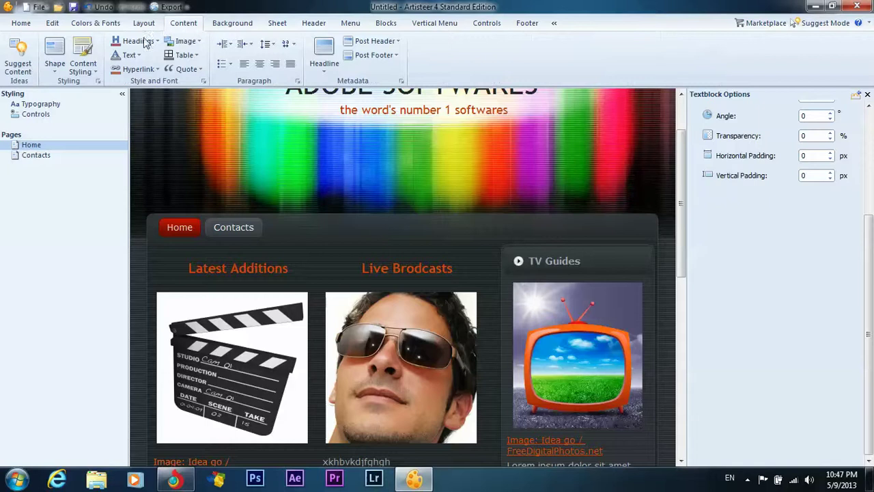
{"action": "left_click", "coordinate": [127, 55]}
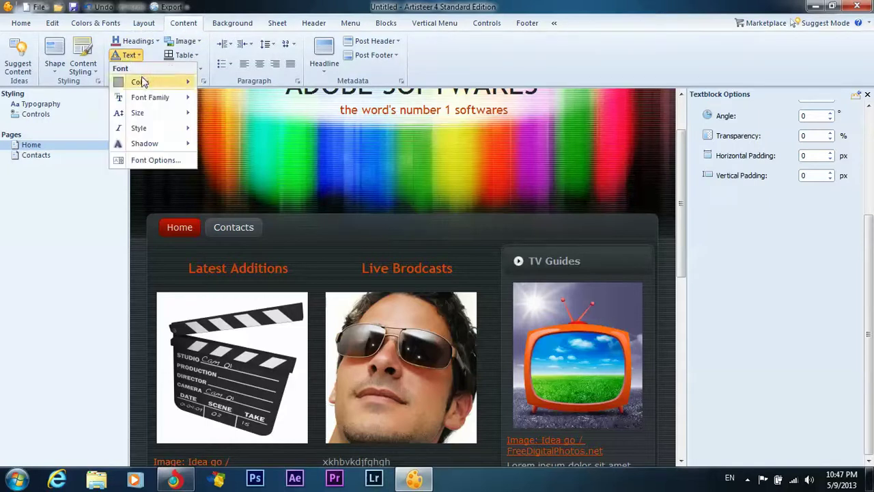
{"action": "mouse_move", "coordinate": [170, 101]}
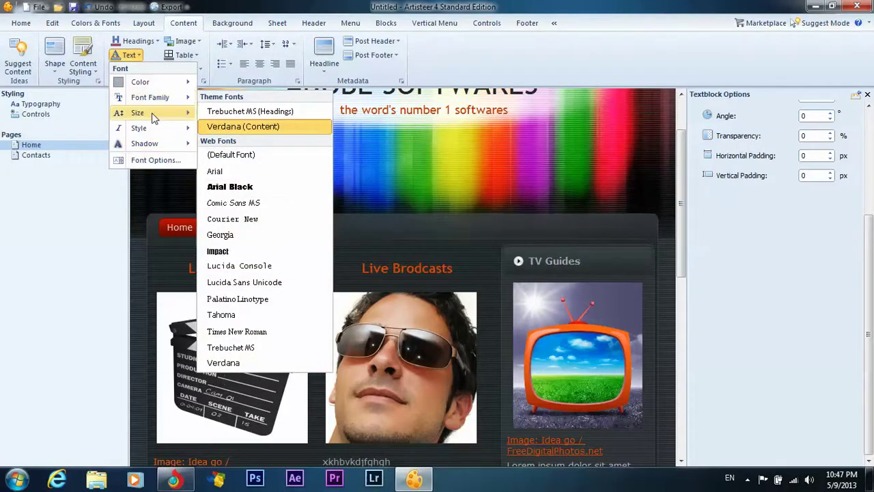
{"action": "mouse_move", "coordinate": [154, 113]}
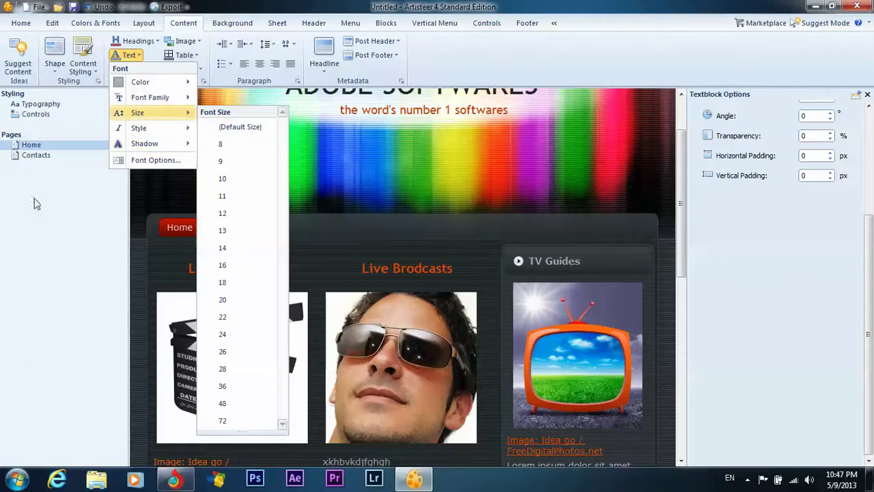
{"action": "left_click", "coordinate": [77, 213]}
{"action": "scroll", "coordinate": [465, 179], "scroll_direction": "up", "scroll_amount": 2}
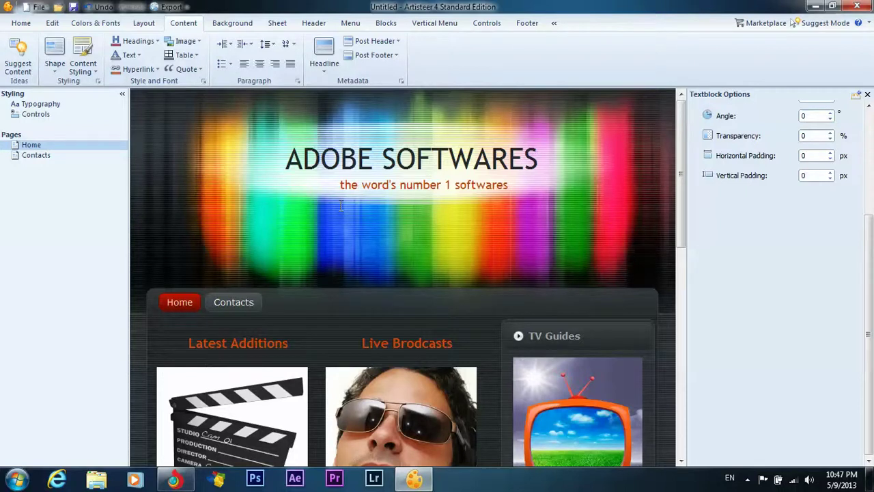
Select the 'Image: Idea go / FreeDigitalPhotos.net' caption under Latest Additions and bring up its context menu.
{"action": "scroll", "coordinate": [341, 205], "scroll_direction": "down", "scroll_amount": 3}
{"action": "scroll", "coordinate": [293, 253], "scroll_direction": "down", "scroll_amount": 2}
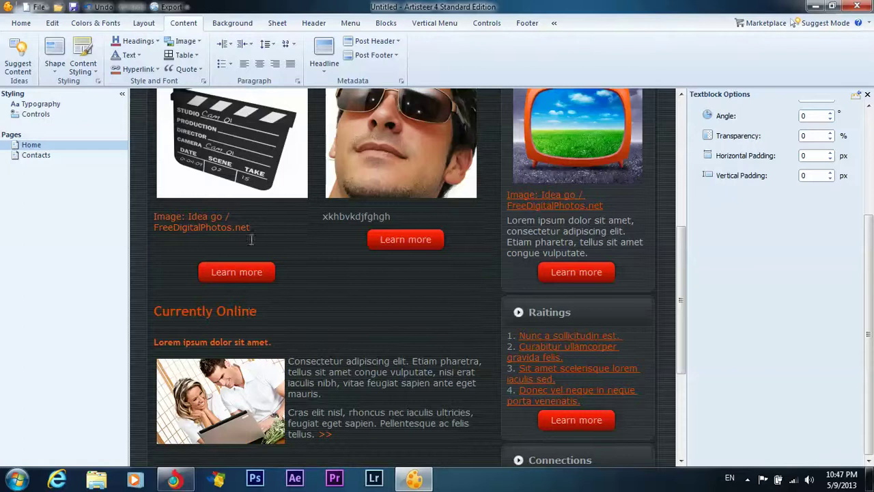
{"action": "left_click_drag", "start_coordinate": [250, 228], "coordinate": [155, 216]}
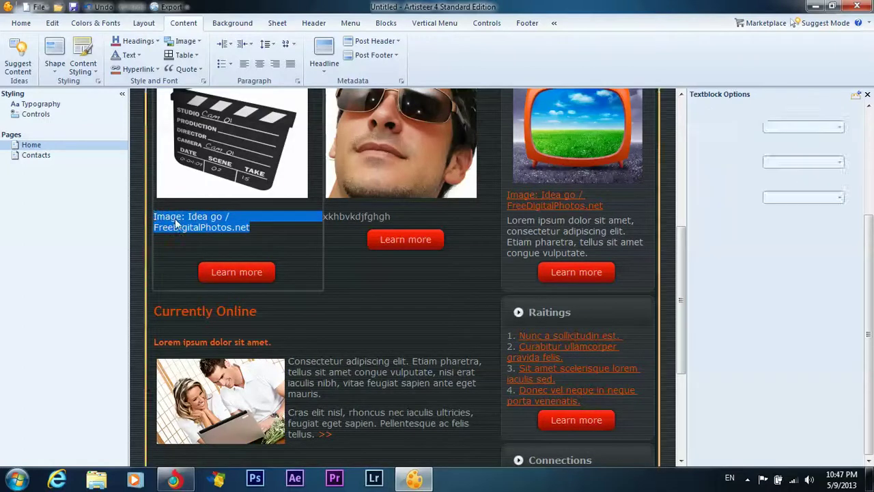
{"action": "right_click", "coordinate": [176, 223]}
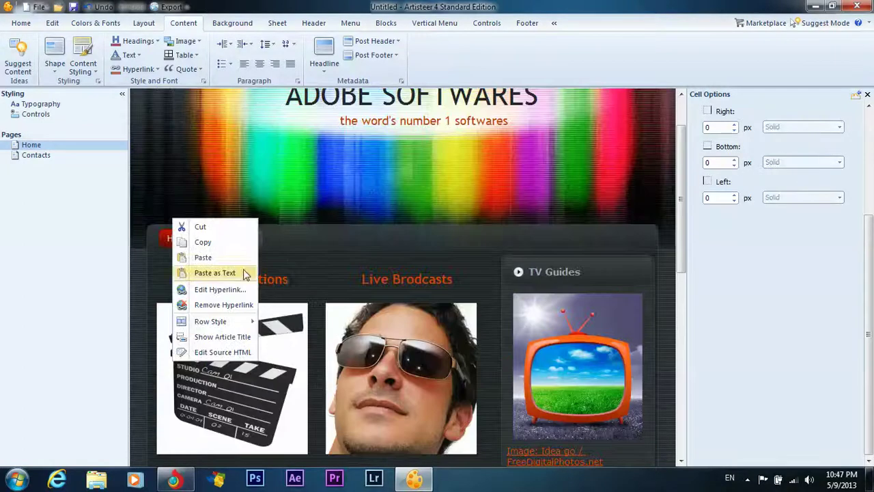